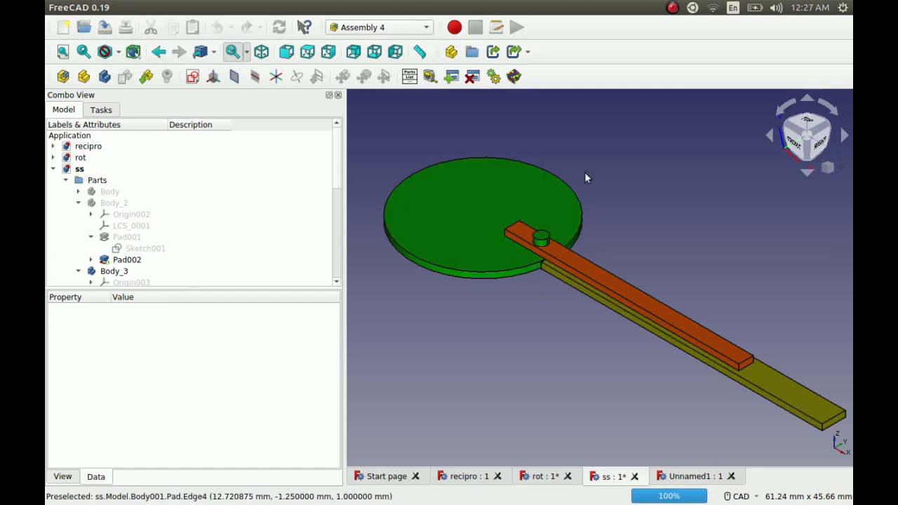
# Step: Using the Assembly 4 workbench, animate the assembly's rot variable from 0 to 360 with a step of 1
pyautogui.click(404, 27)
pyautogui.click(418, 372)
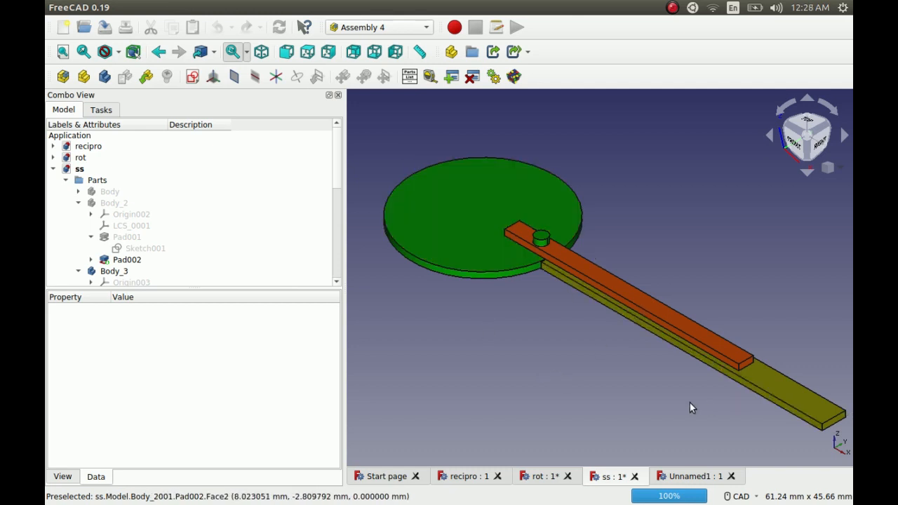
pyautogui.click(493, 76)
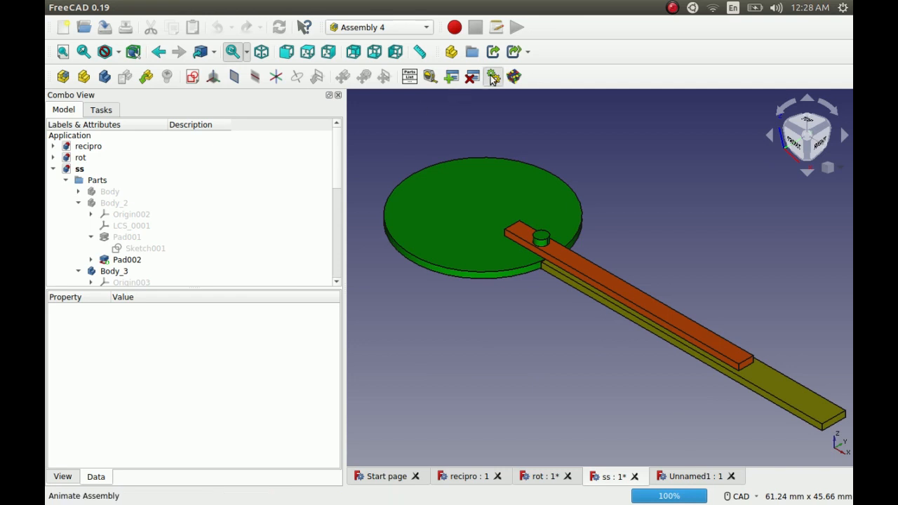
pyautogui.moveTo(454, 176); pyautogui.dragTo(201, 142)
pyautogui.click(196, 166)
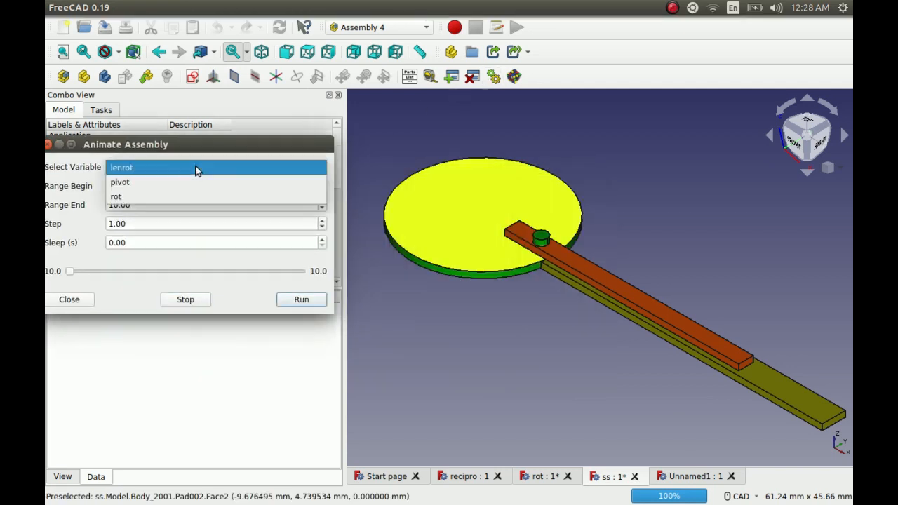
pyautogui.click(187, 194)
pyautogui.moveTo(125, 186); pyautogui.dragTo(103, 188)
pyautogui.write('0')
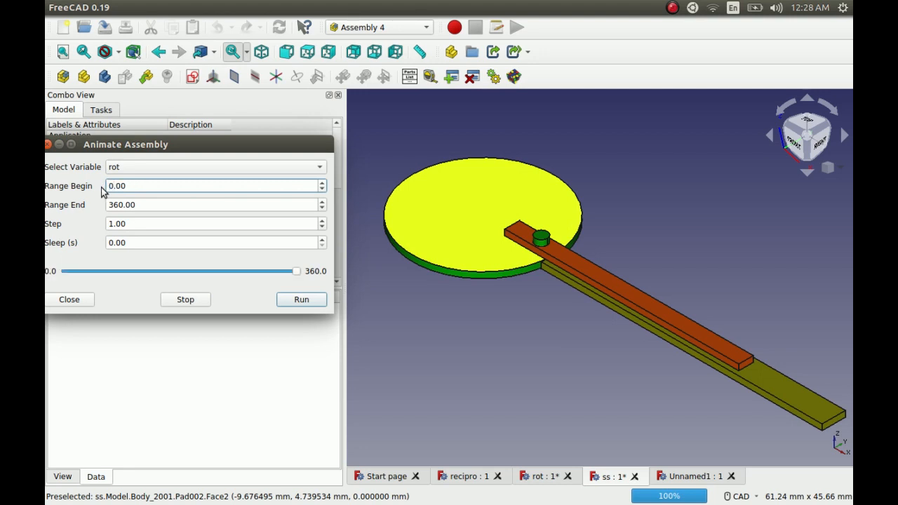
pyautogui.click(373, 341)
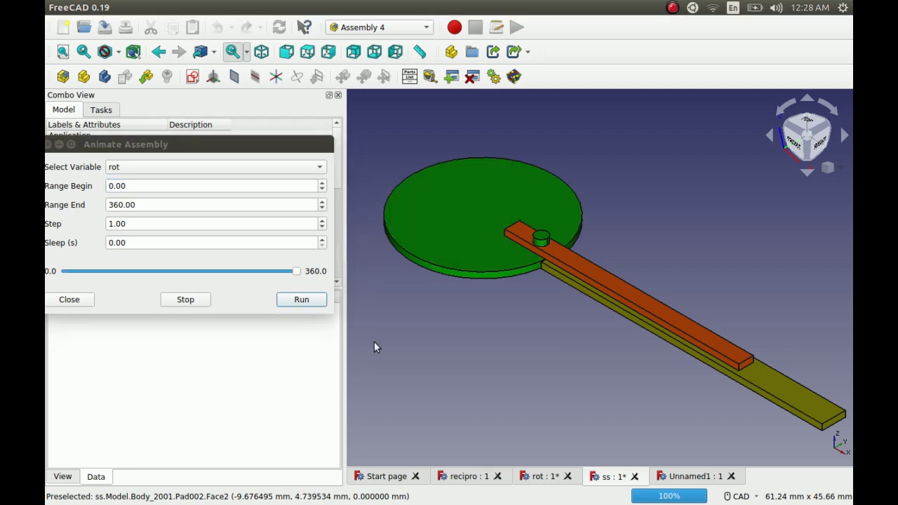
pyautogui.click(302, 302)
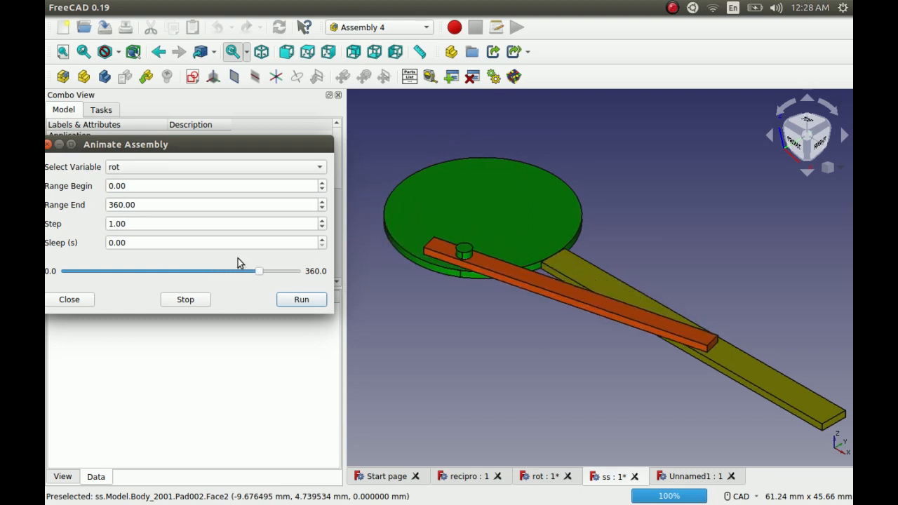
# Step: Set the animation step to 10, replay the rot motion and close the animation dialog
pyautogui.click(113, 223)
pyautogui.write('0')
pyautogui.click(301, 300)
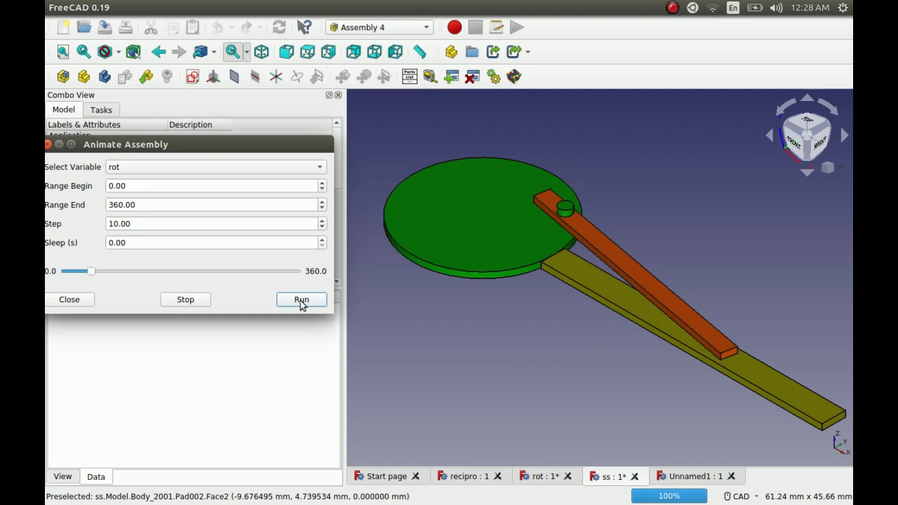
pyautogui.click(301, 300)
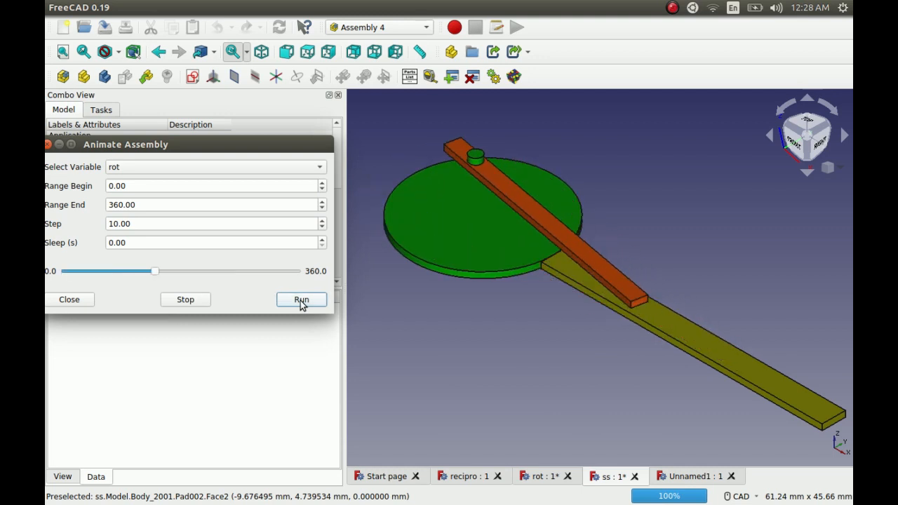
pyautogui.click(301, 300)
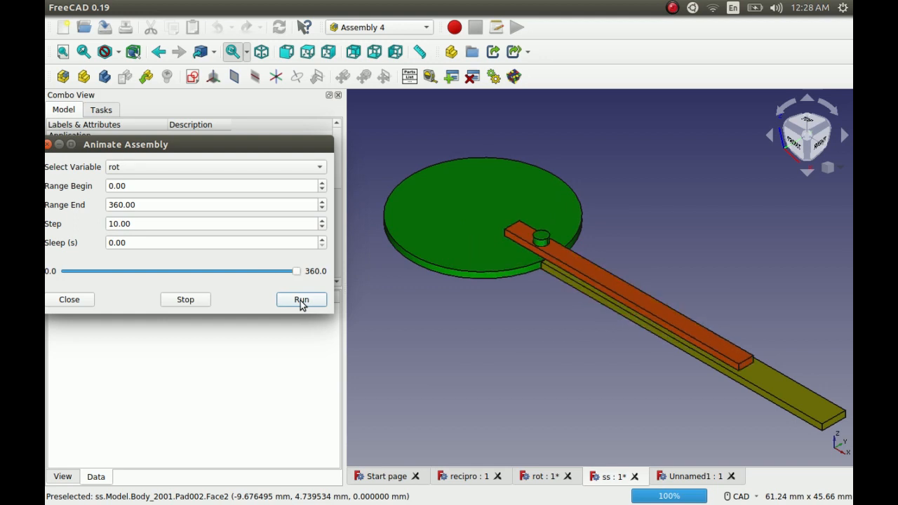
pyautogui.click(48, 144)
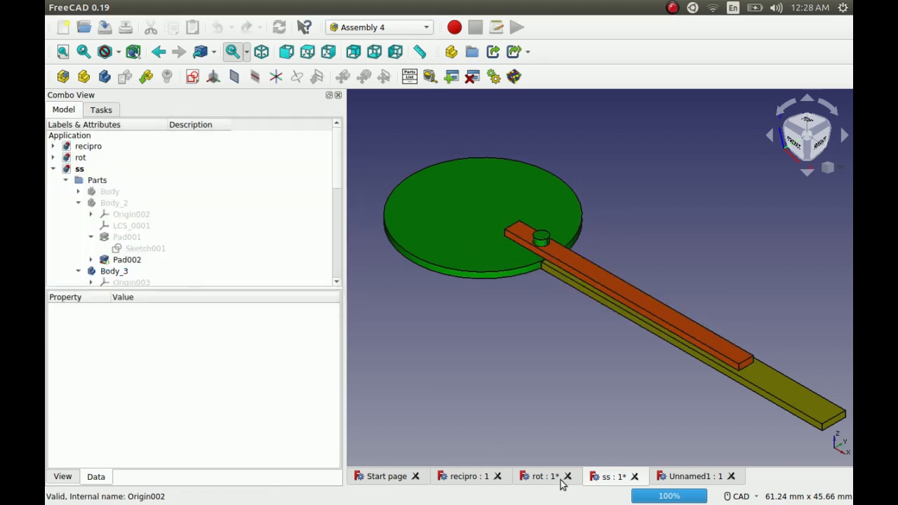
# Step: Create an Assembly 4 model in the Unnamed1 document and save it as 1234.FCStd, replacing the existing file
pyautogui.click(684, 478)
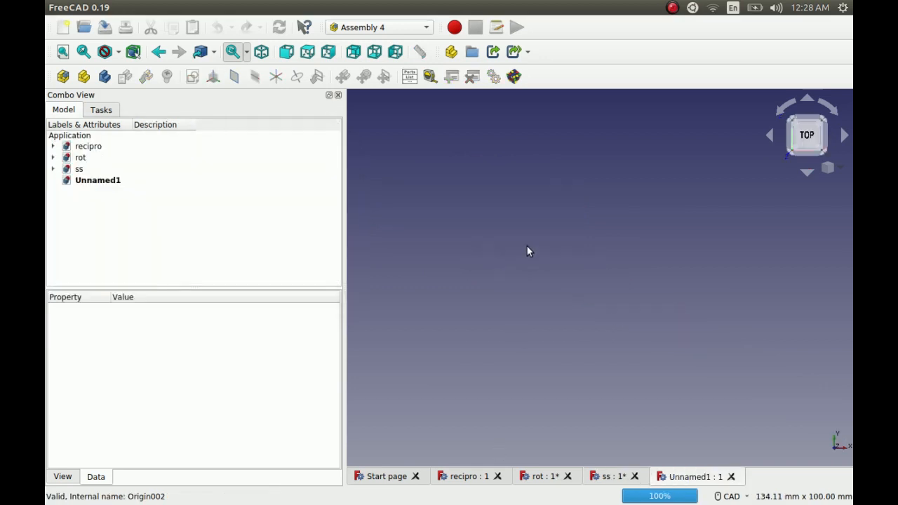
pyautogui.click(64, 77)
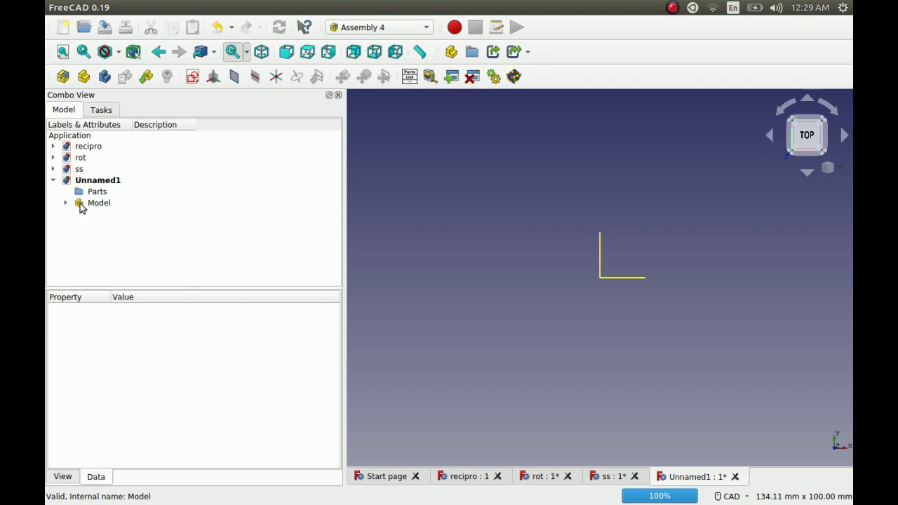
pyautogui.click(104, 28)
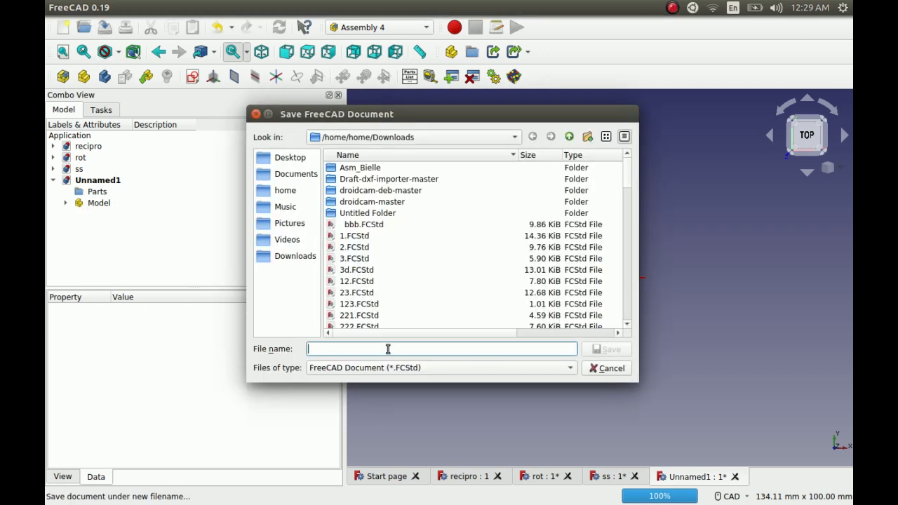
pyautogui.write('1234')
pyautogui.click(375, 364)
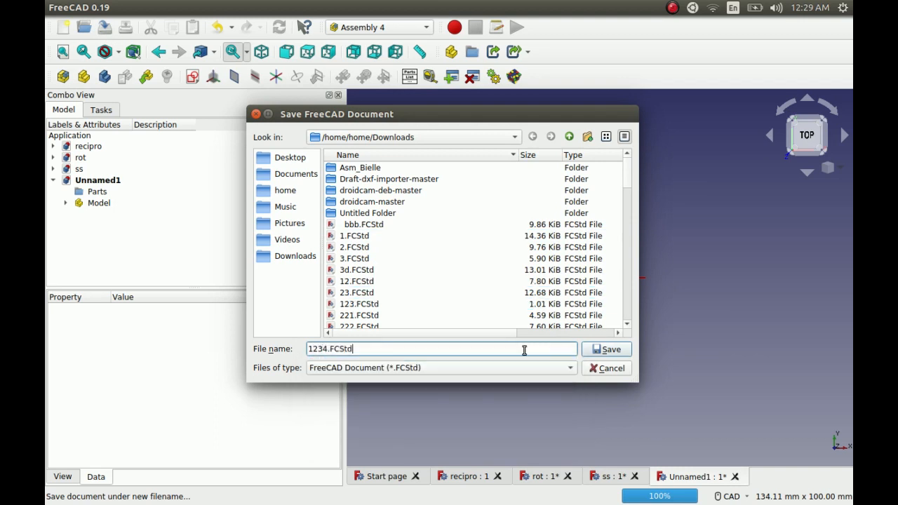
pyautogui.click(604, 351)
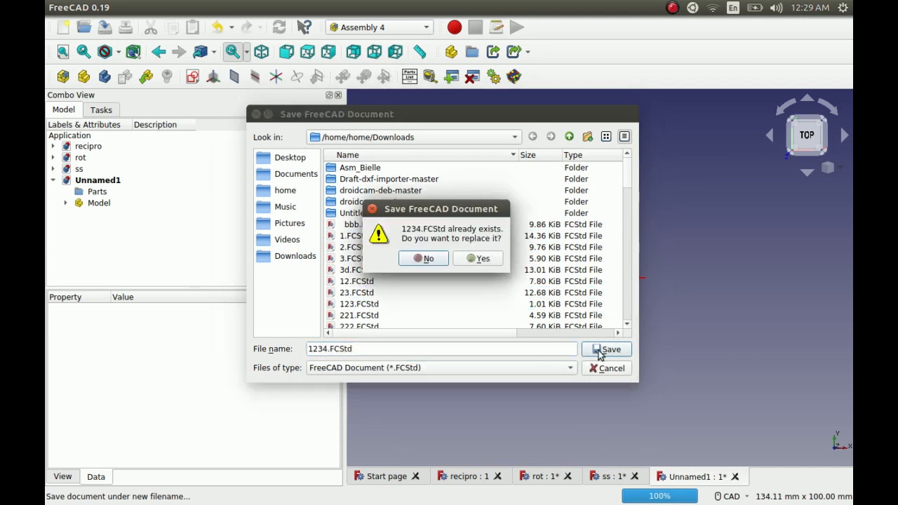
pyautogui.click(478, 259)
# Step: Close the saved assembly document and reopen 1234 from the start page
pyautogui.click(706, 477)
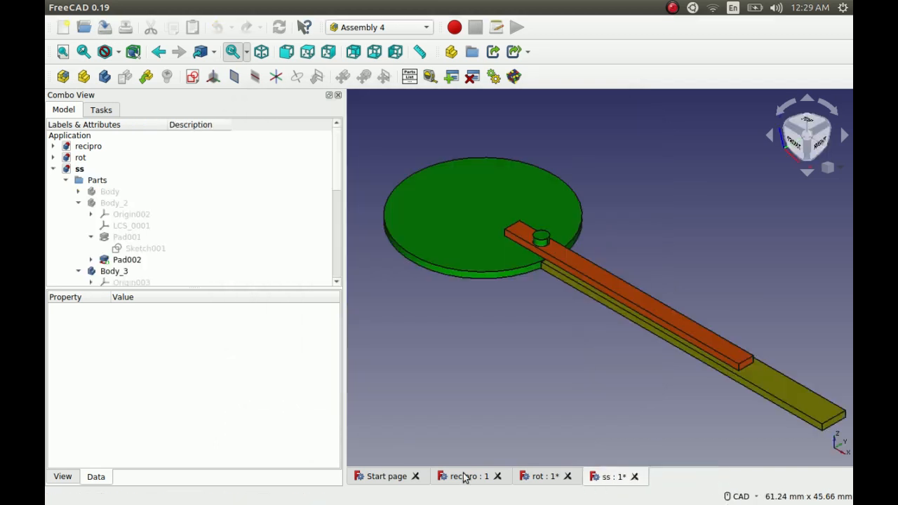
pyautogui.click(391, 479)
pyautogui.click(535, 238)
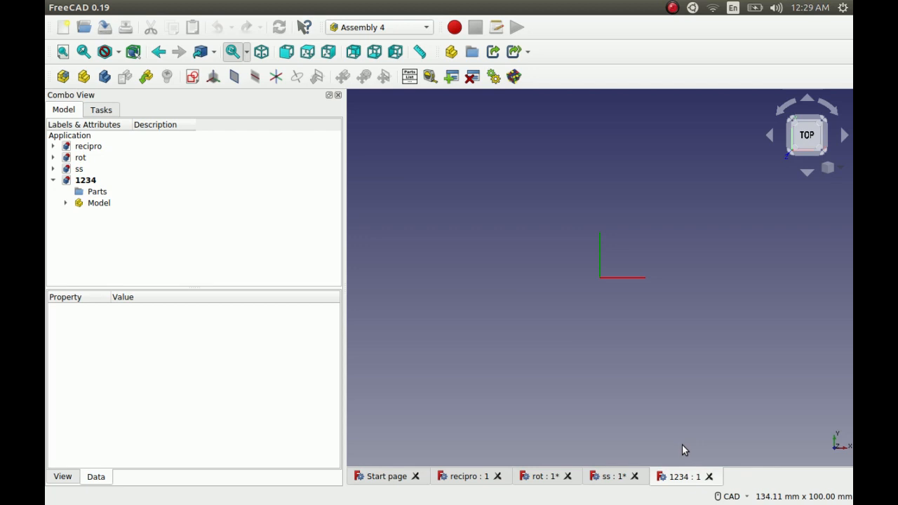
# Step: Create a new sketch inside the Model of document 1234
pyautogui.click(66, 203)
pyautogui.click(99, 204)
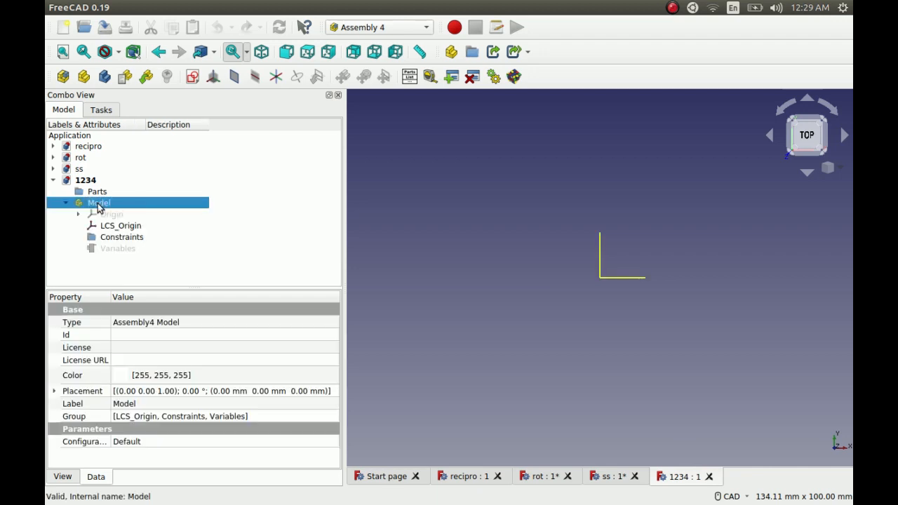
pyautogui.click(66, 202)
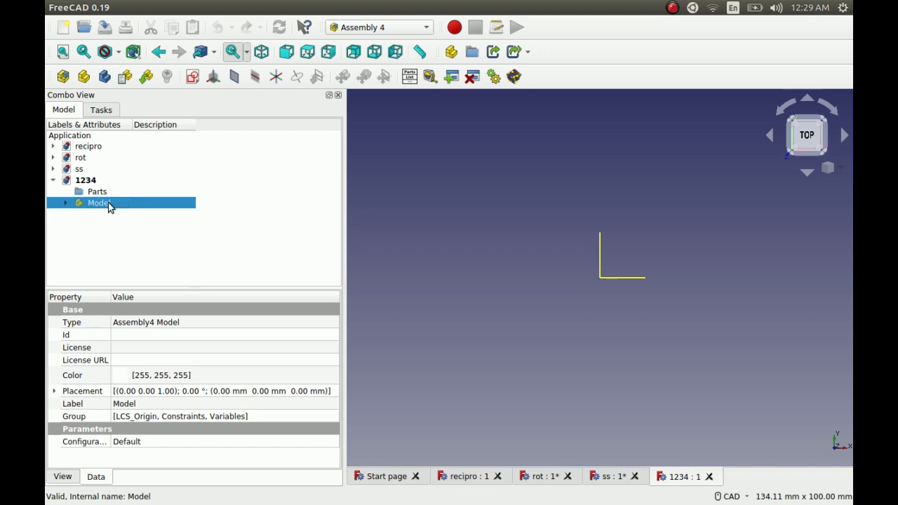
pyautogui.click(195, 79)
pyautogui.click(513, 268)
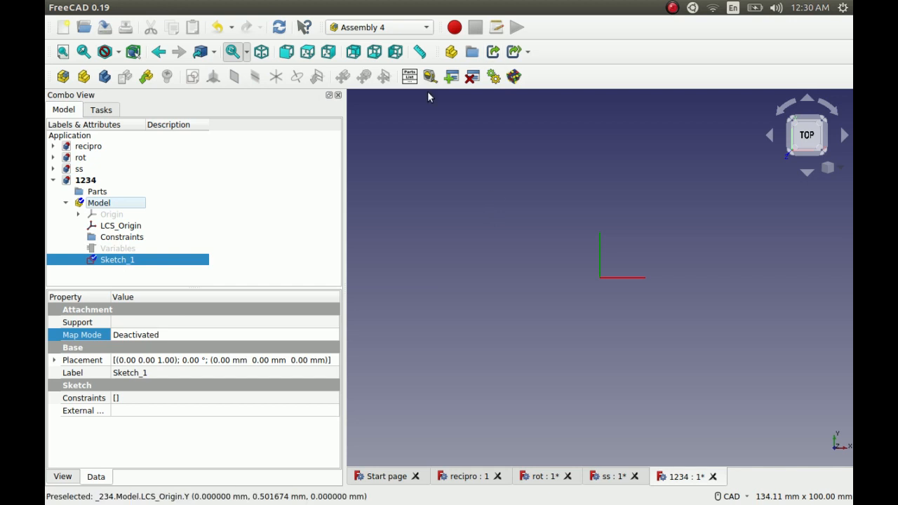
# Step: Add a Float variable named rot with a value of 10 to the assembly
pyautogui.click(452, 76)
pyautogui.click(390, 192)
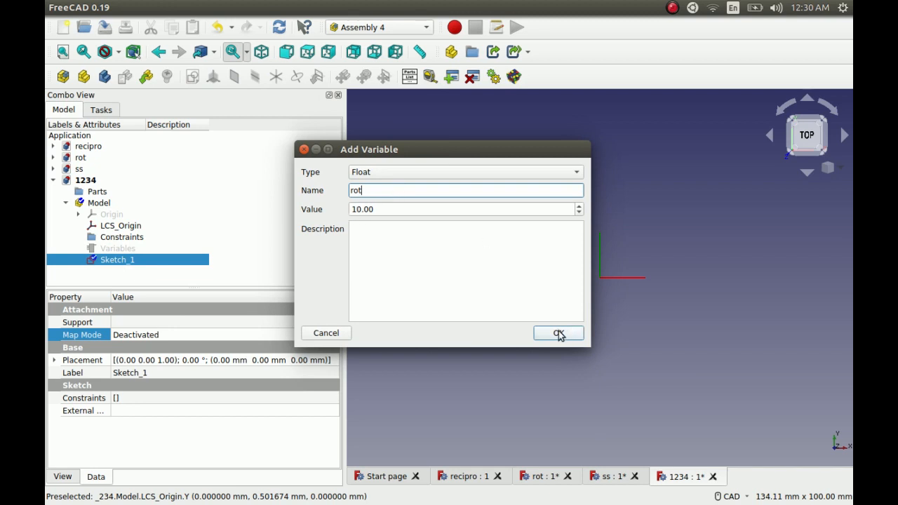
pyautogui.click(372, 177)
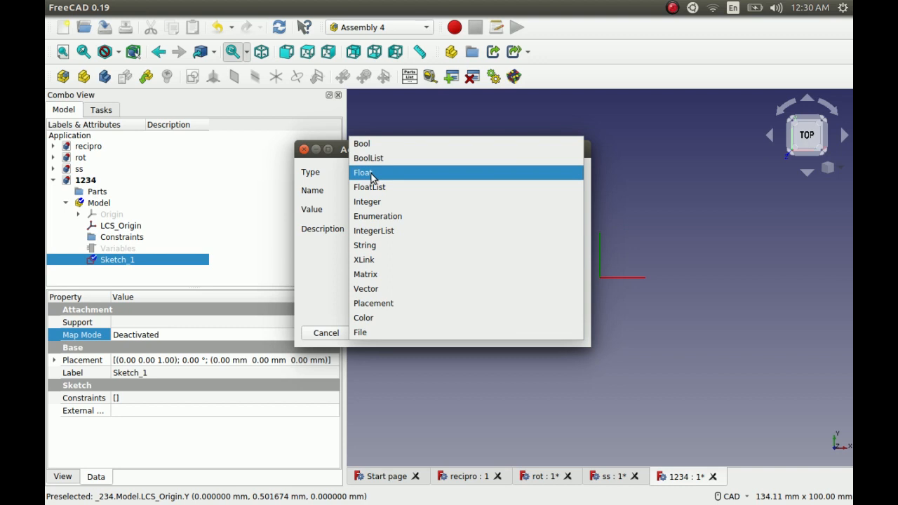
pyautogui.click(372, 175)
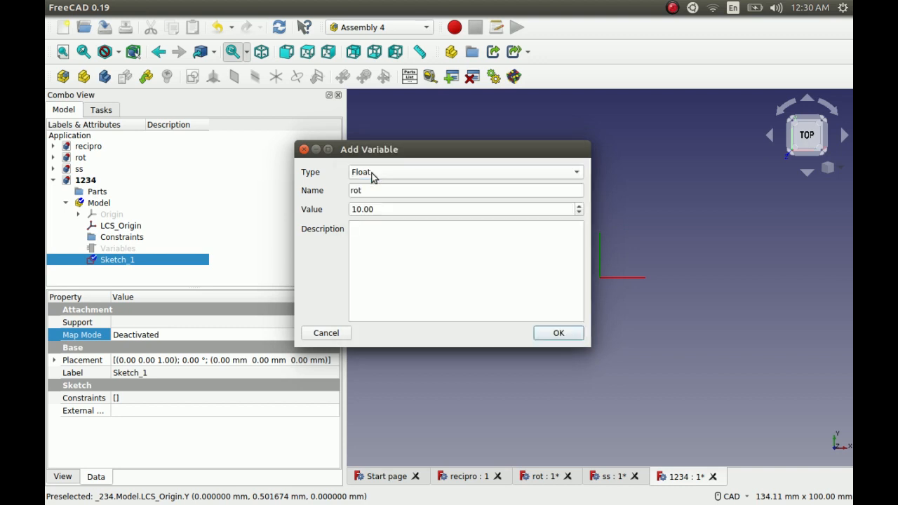
pyautogui.click(558, 336)
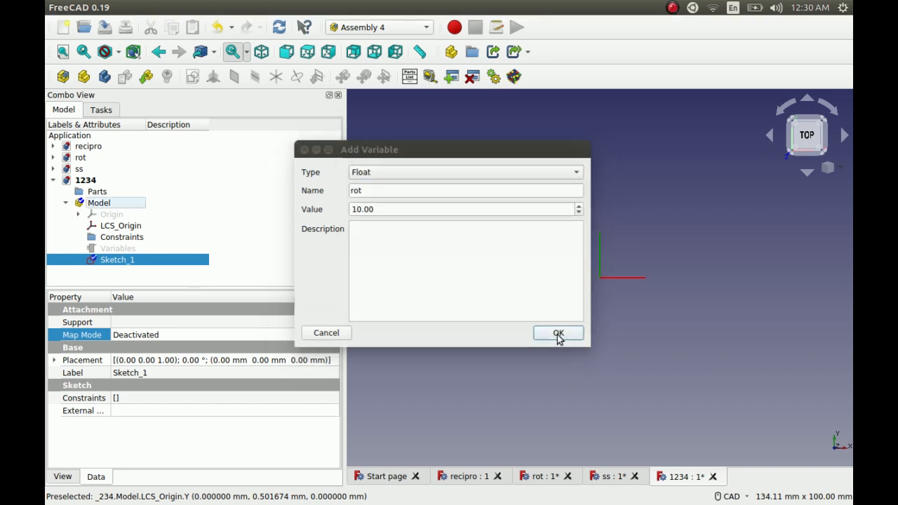
# Step: Add a Float variable named len with a value of 10 to the assembly
pyautogui.click(453, 79)
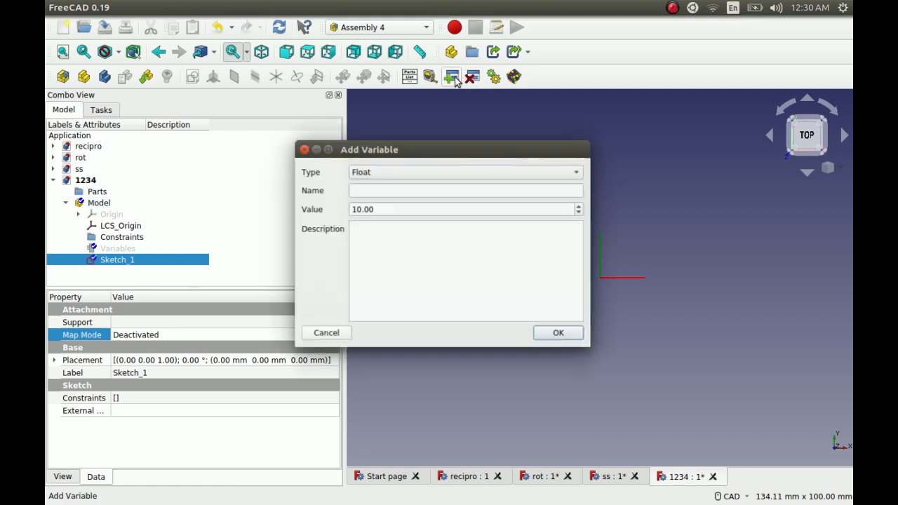
pyautogui.click(397, 191)
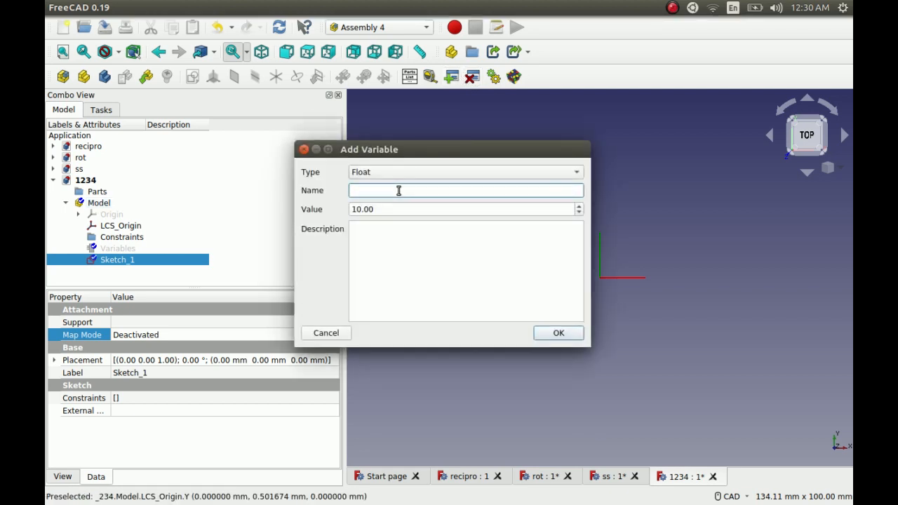
pyautogui.write('len')
pyautogui.click(556, 335)
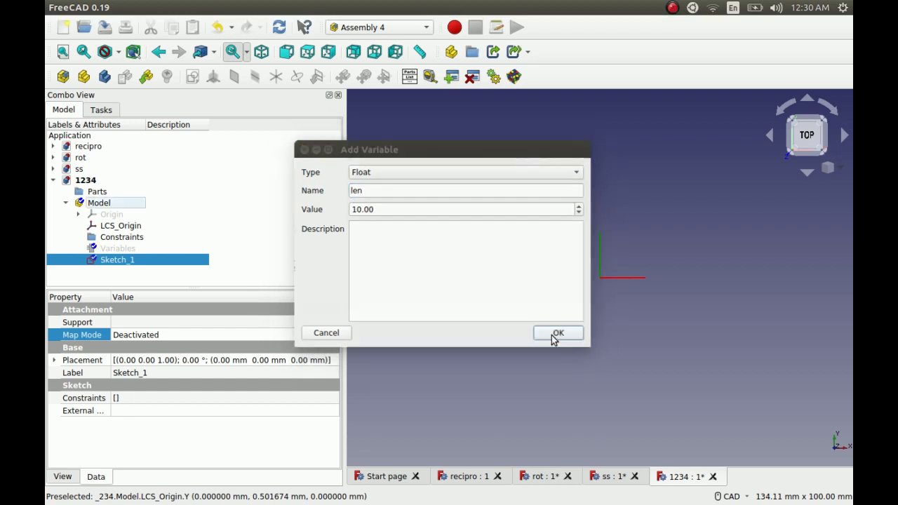
# Step: Add a Float variable named recipro with a value of 35 to the assembly
pyautogui.click(452, 78)
pyautogui.click(388, 191)
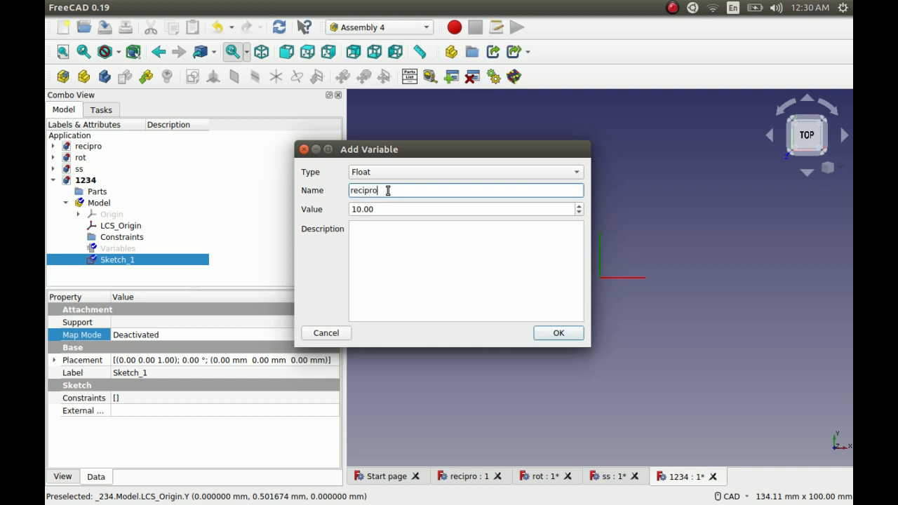
pyautogui.moveTo(362, 209); pyautogui.dragTo(350, 209)
pyautogui.write('35')
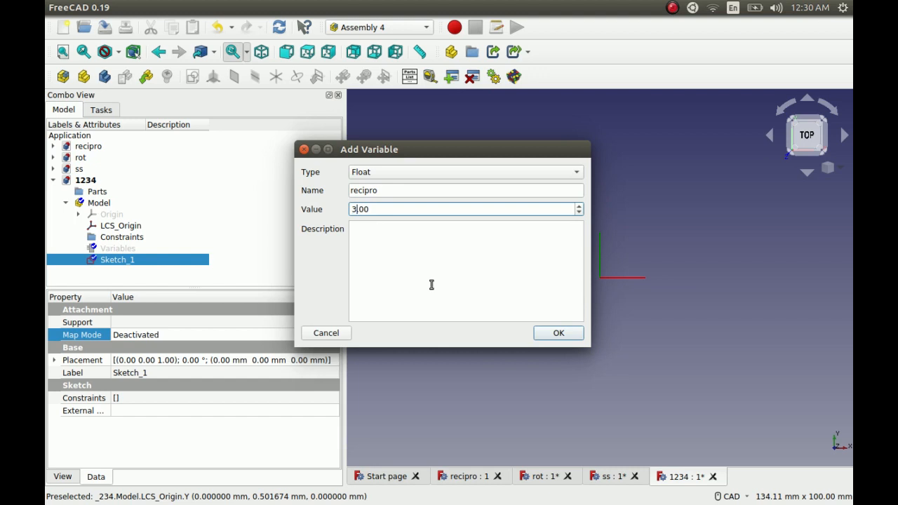
pyautogui.click(554, 334)
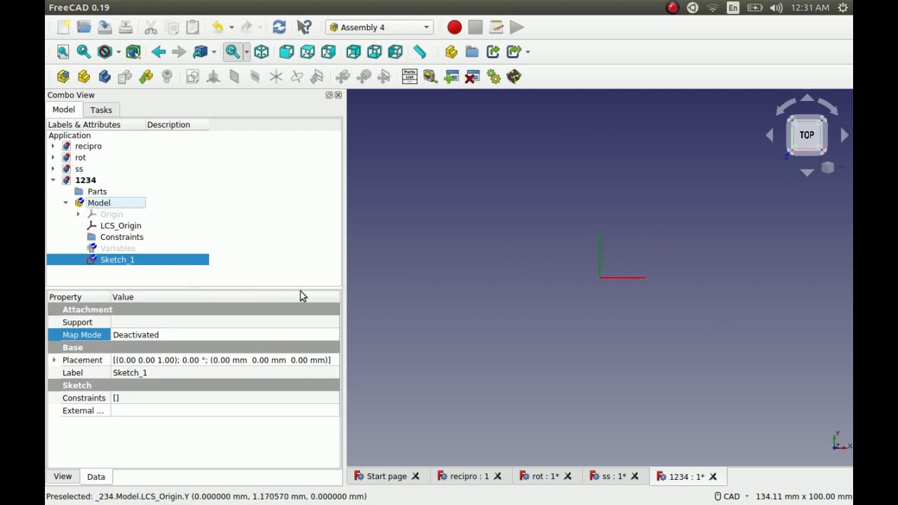
# Step: Open Sketch_1 for editing and draw a line from the origin, about 24.4 mm long at about 41.6 degrees
pyautogui.click(124, 263)
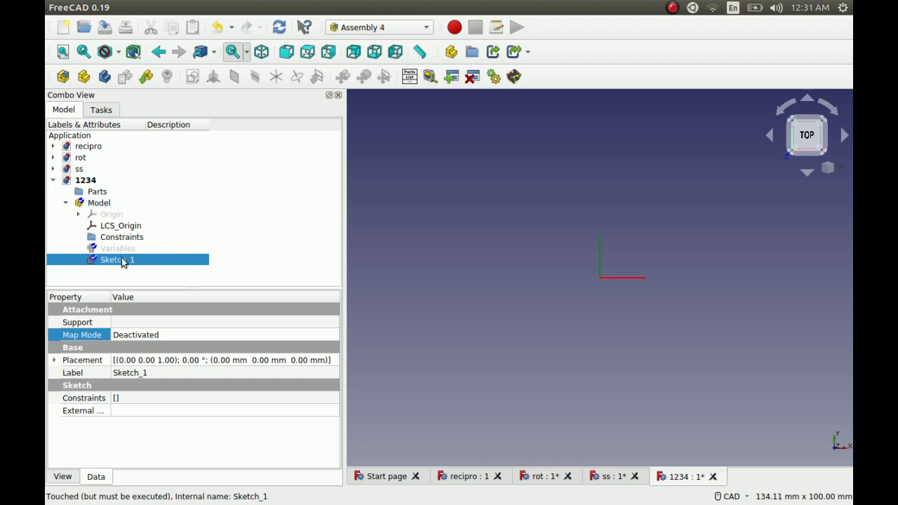
pyautogui.doubleClick(123, 261)
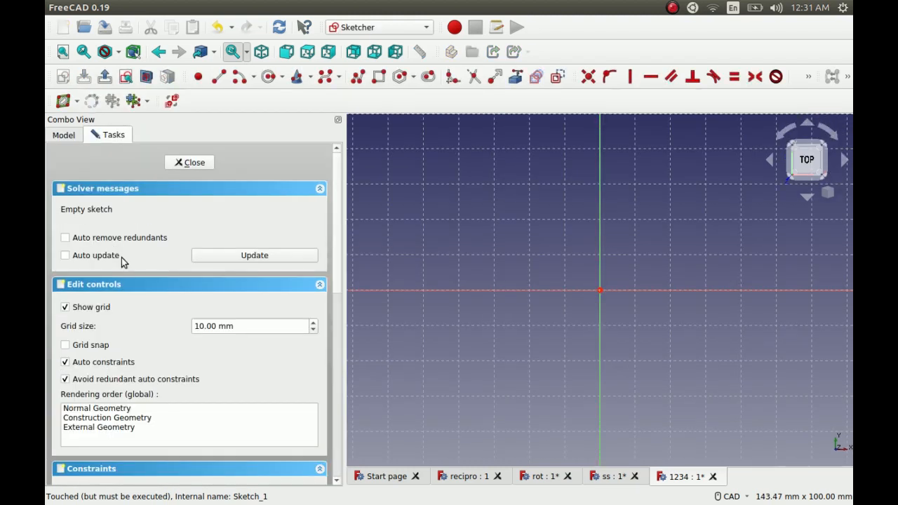
pyautogui.click(600, 290)
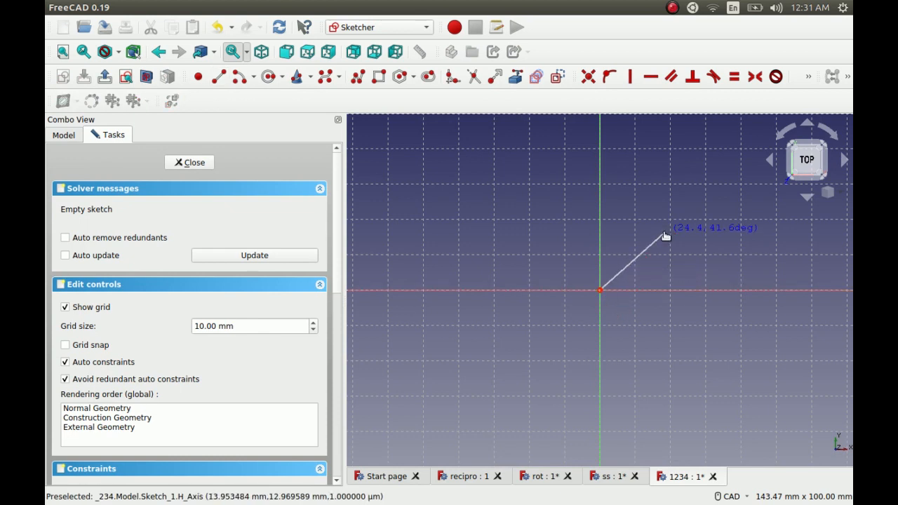
pyautogui.click(665, 235)
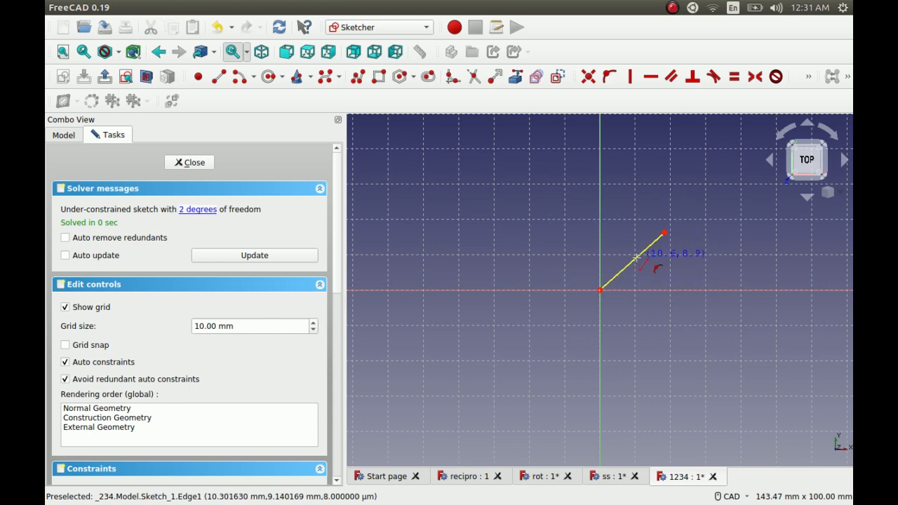
# Step: Constrain the angle between the line and the horizontal axis with the formula Variables.rot
pyautogui.click(808, 77)
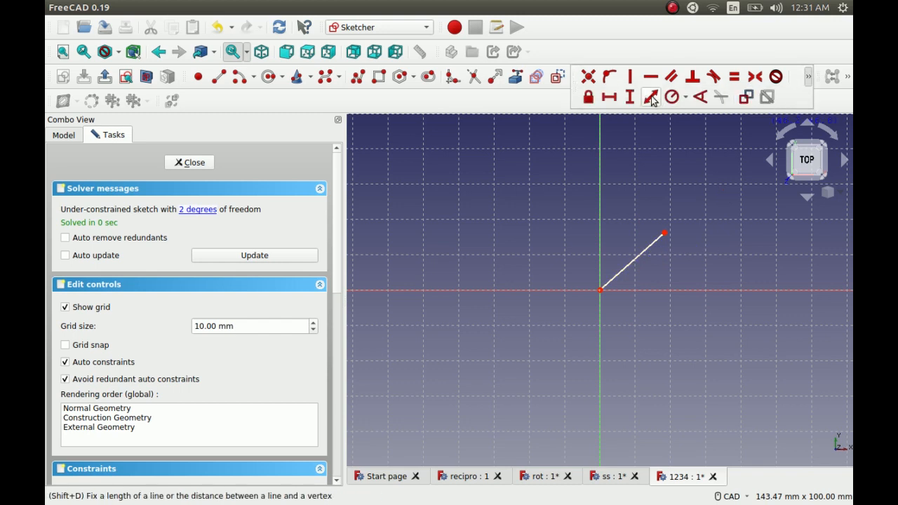
pyautogui.click(699, 97)
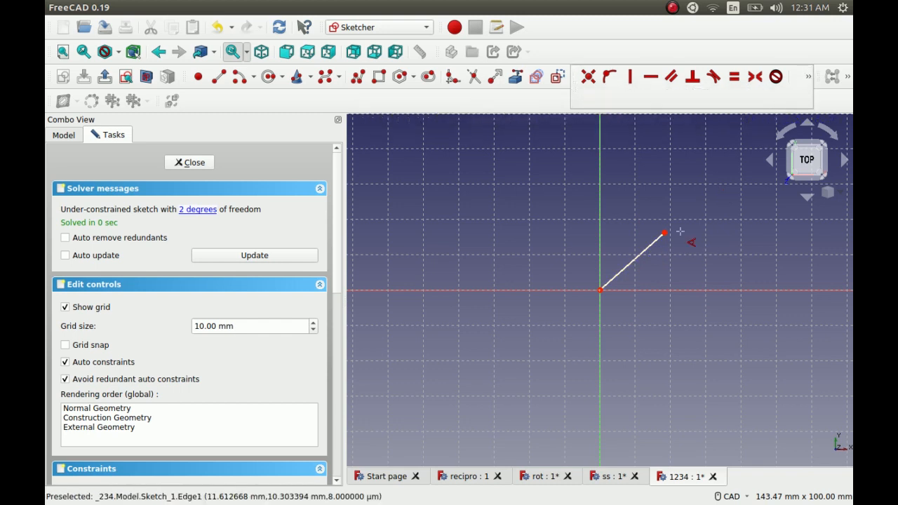
pyautogui.click(641, 260)
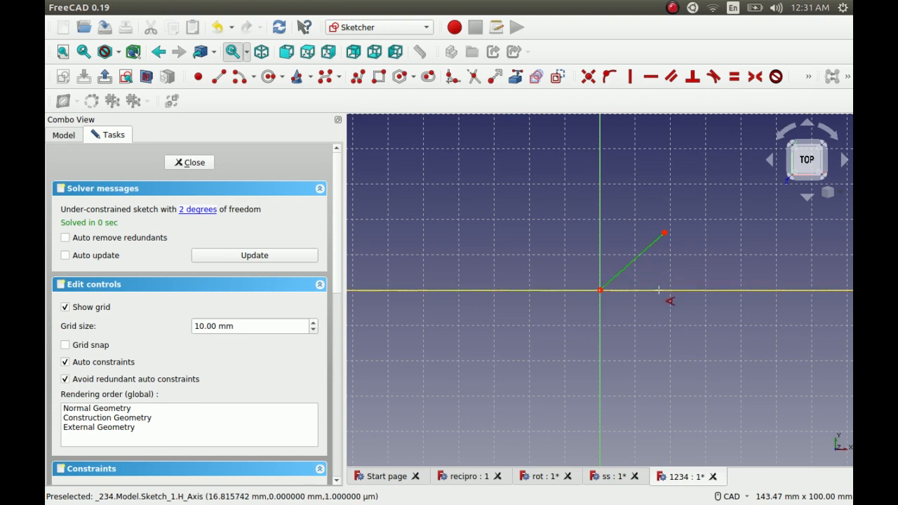
pyautogui.click(660, 292)
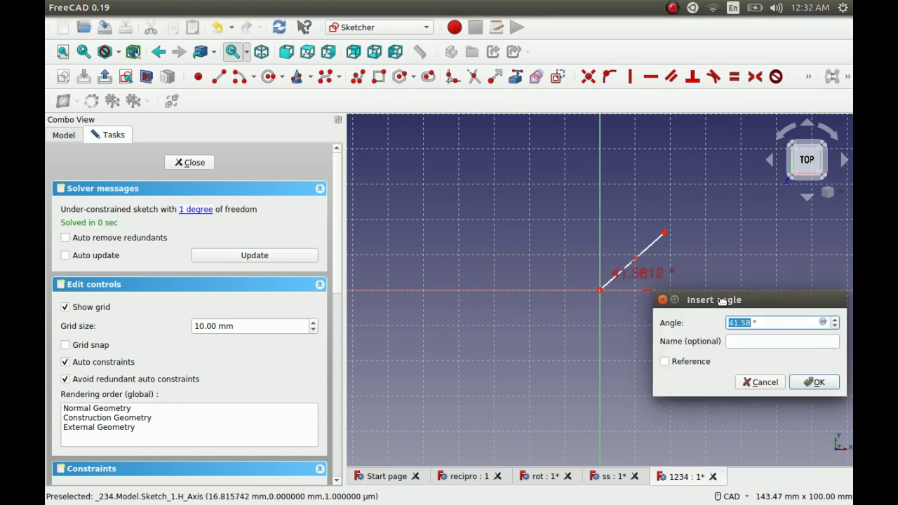
pyautogui.moveTo(725, 300); pyautogui.dragTo(504, 261)
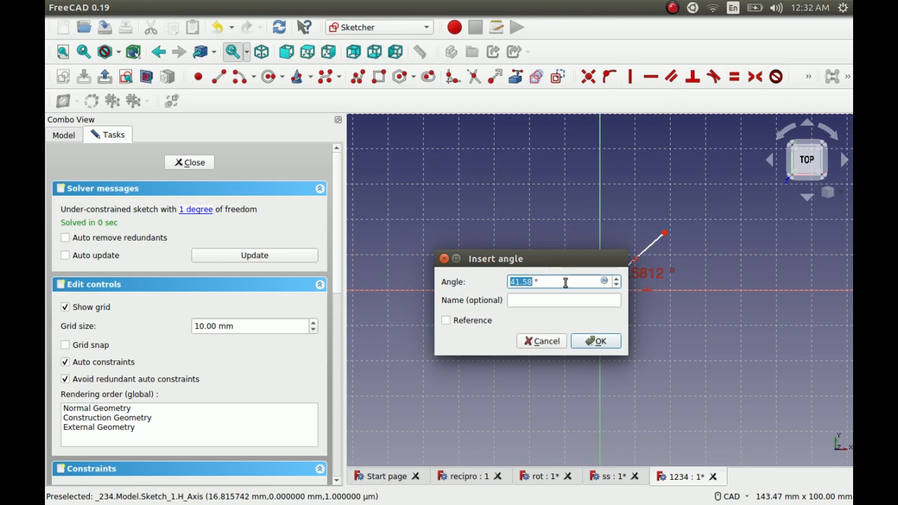
pyautogui.click(604, 281)
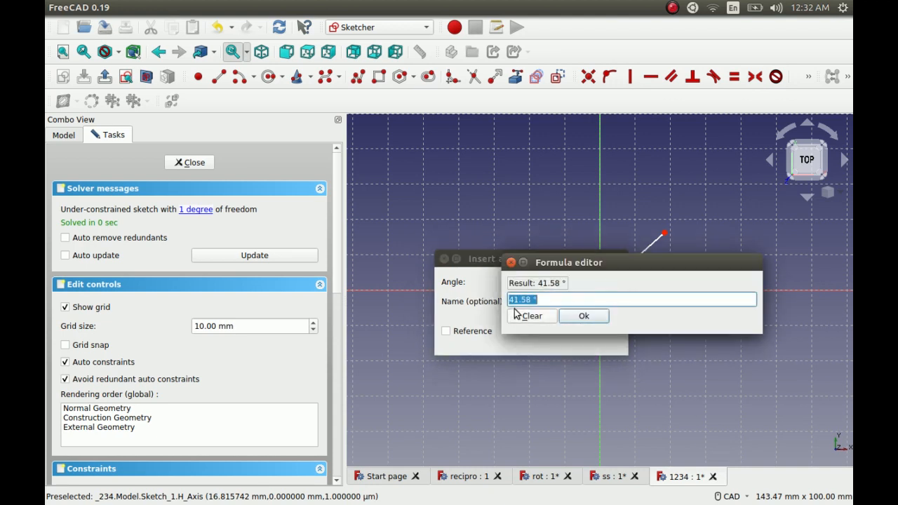
pyautogui.write('v')
pyautogui.click(517, 309)
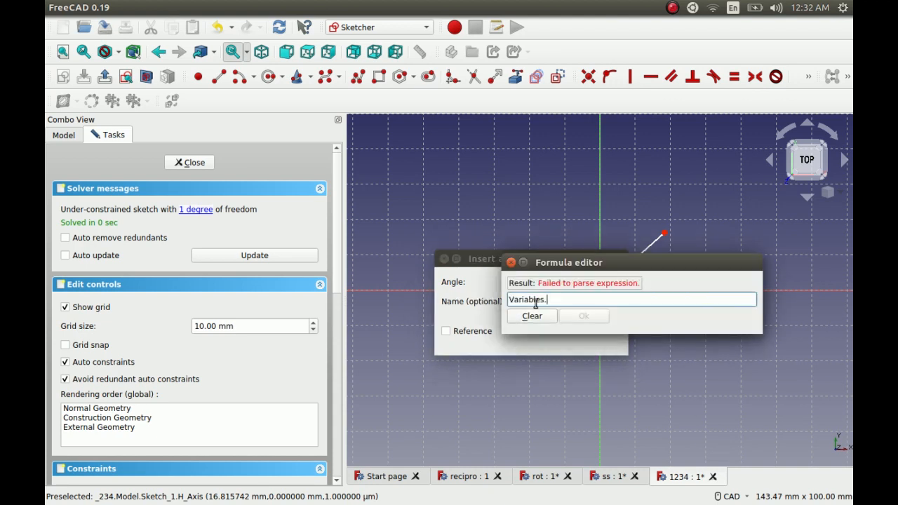
pyautogui.write('rot')
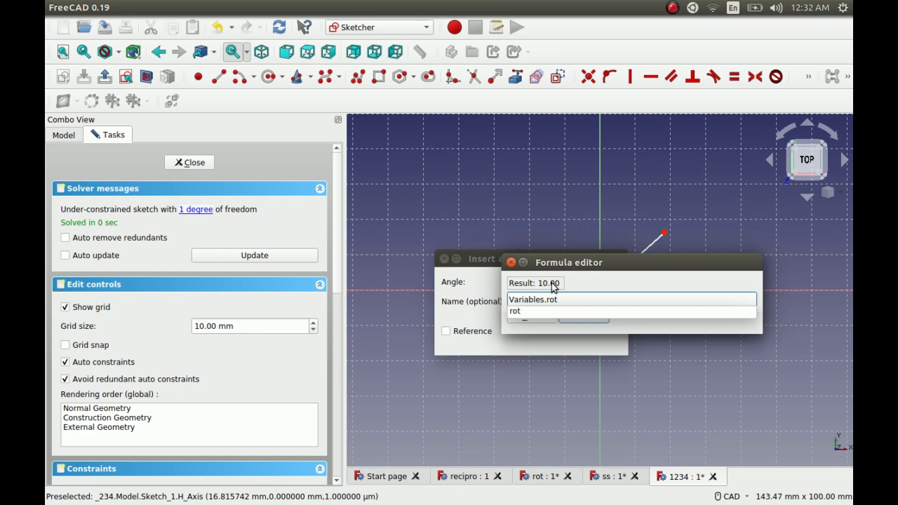
pyautogui.press('Return')
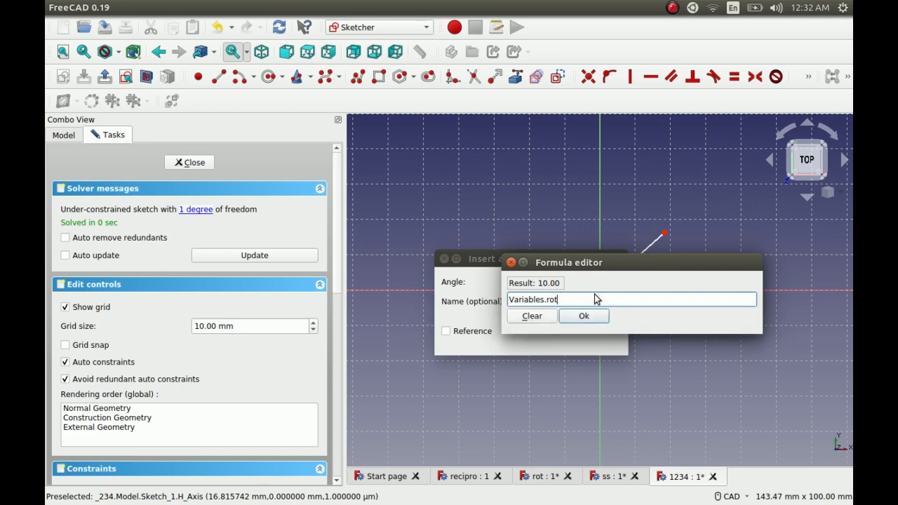
pyautogui.click(579, 318)
pyautogui.click(598, 341)
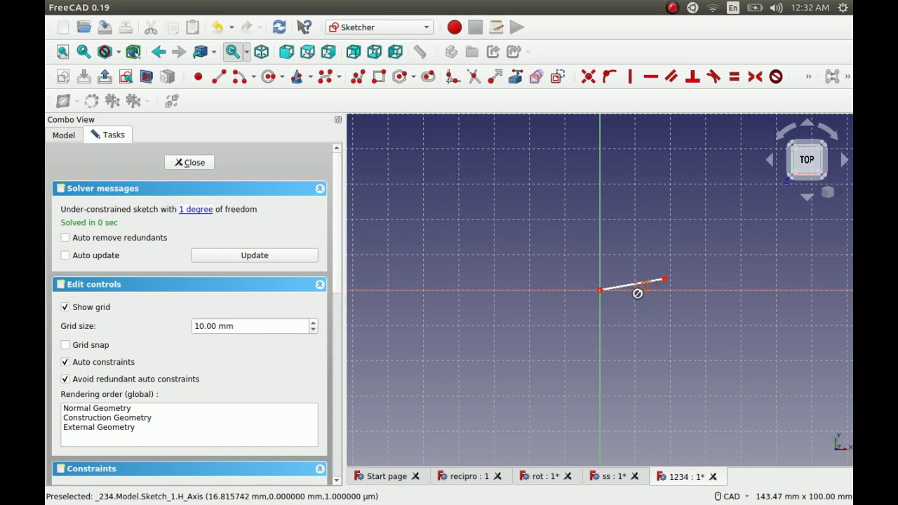
# Step: Constrain the length of the line from the origin with the formula Variables.len
pyautogui.scroll(2, 638, 293)
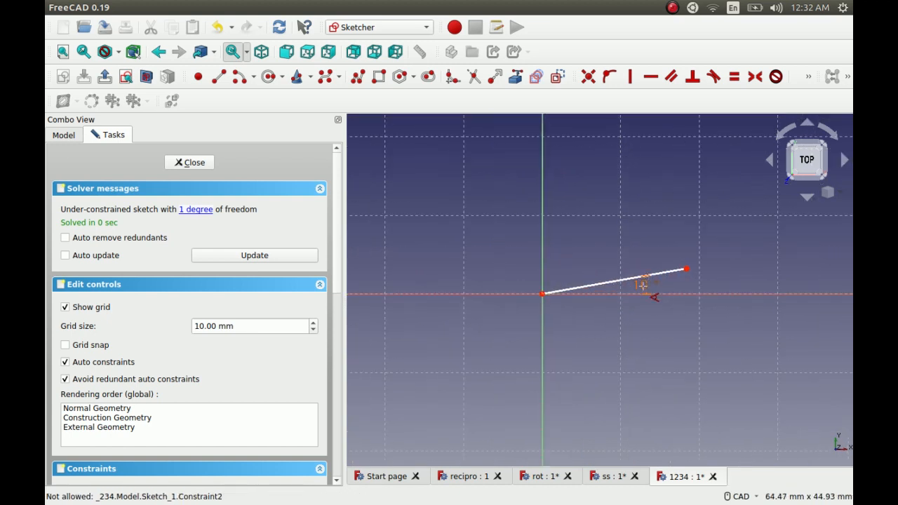
pyautogui.scroll(-3, 608, 298)
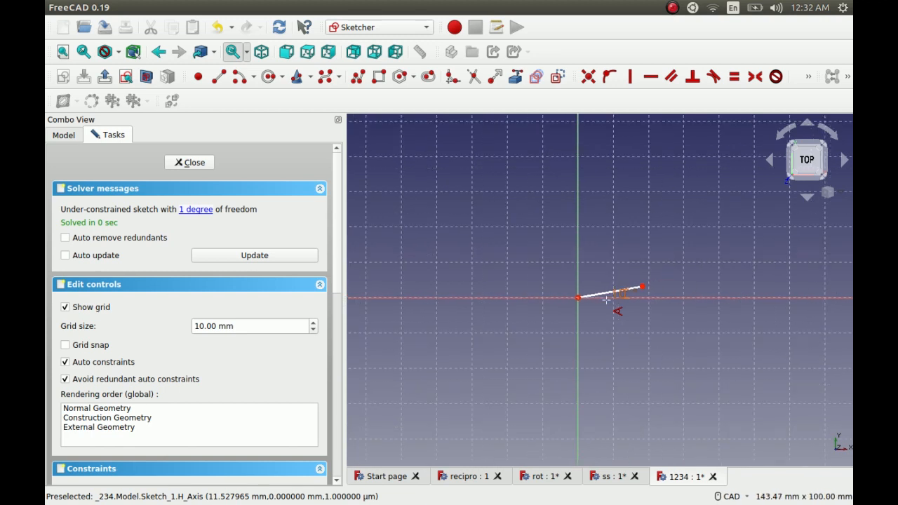
pyautogui.scroll(3, 633, 299)
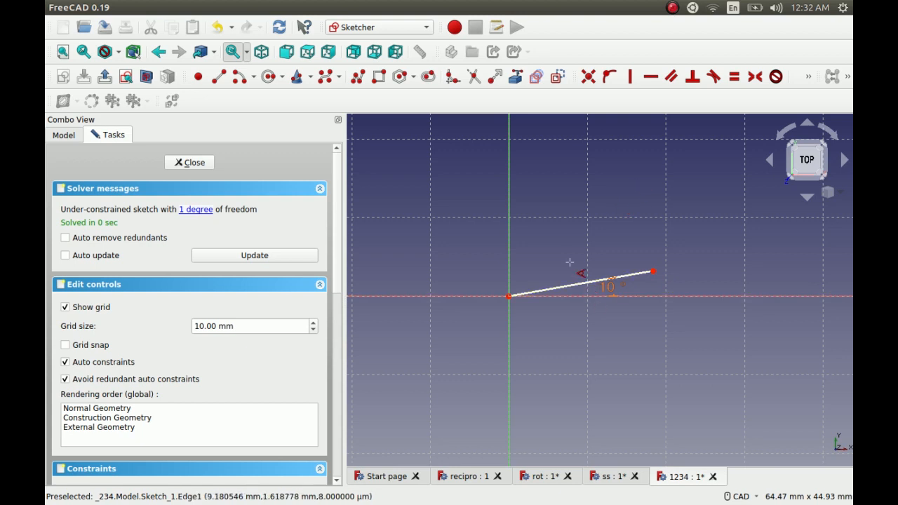
pyautogui.click(809, 78)
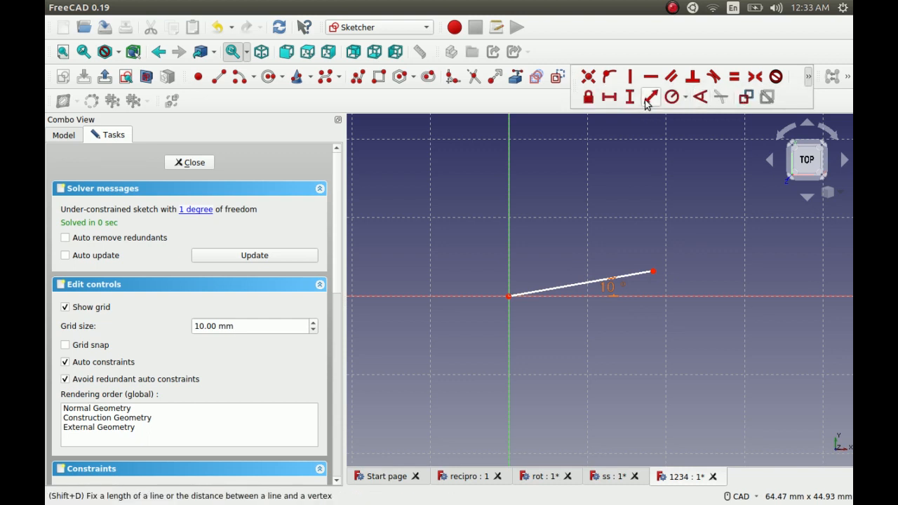
pyautogui.click(650, 100)
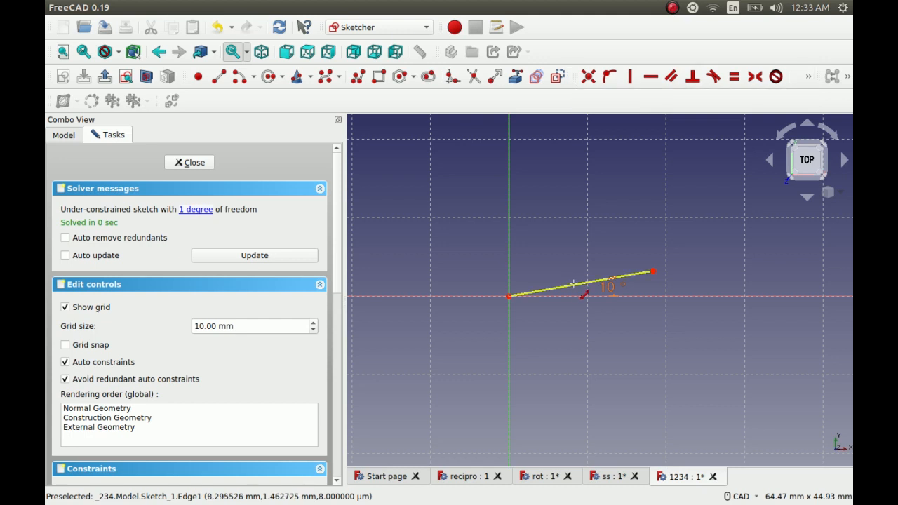
pyautogui.click(573, 283)
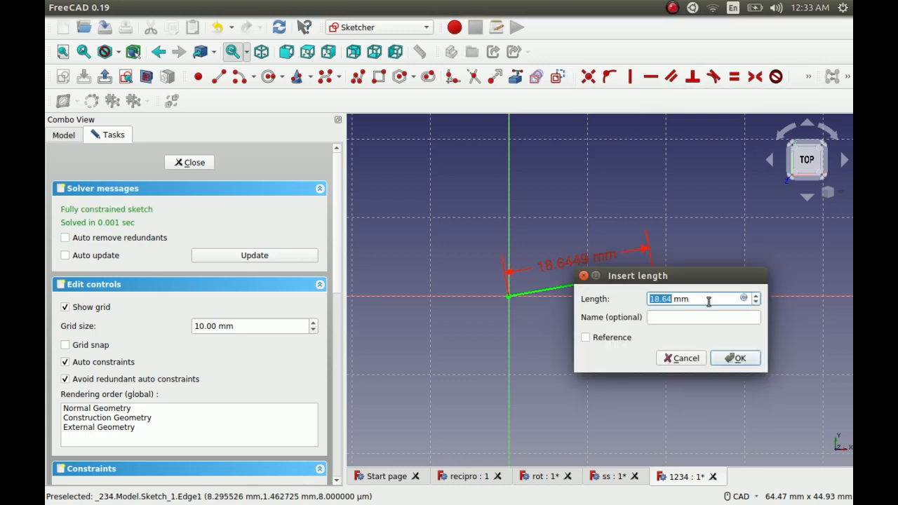
pyautogui.click(745, 299)
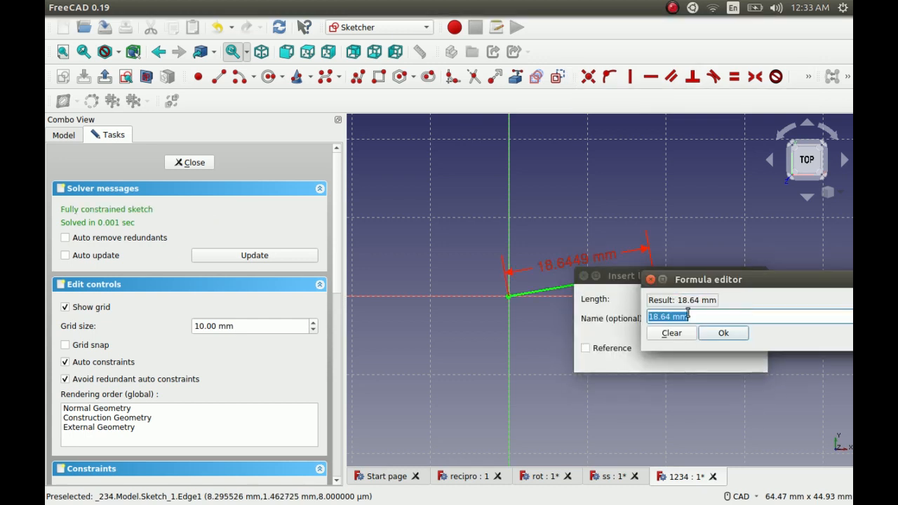
pyautogui.write('v')
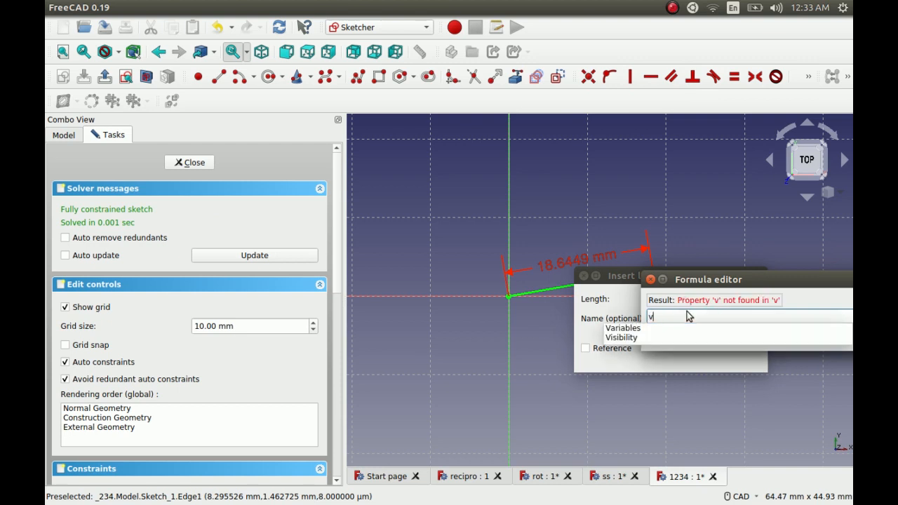
pyautogui.click(623, 328)
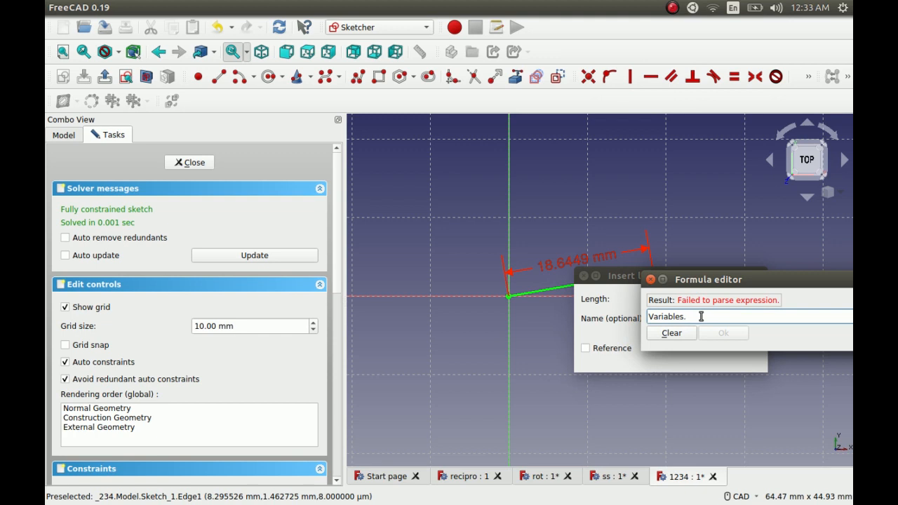
pyautogui.write('le')
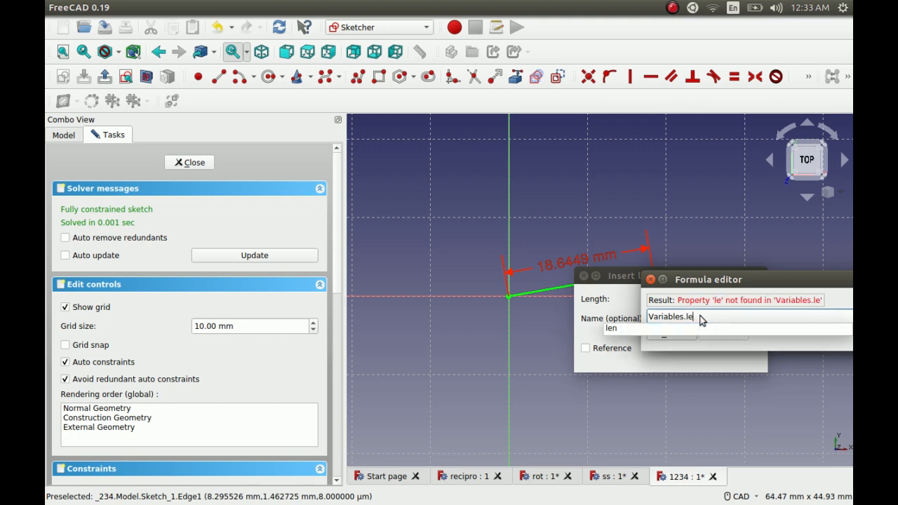
pyautogui.write('n')
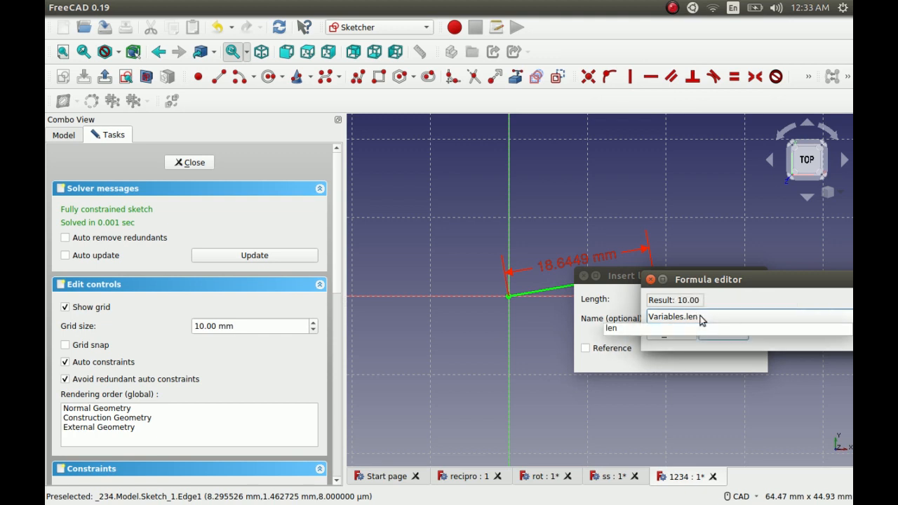
pyautogui.click(731, 283)
pyautogui.click(725, 335)
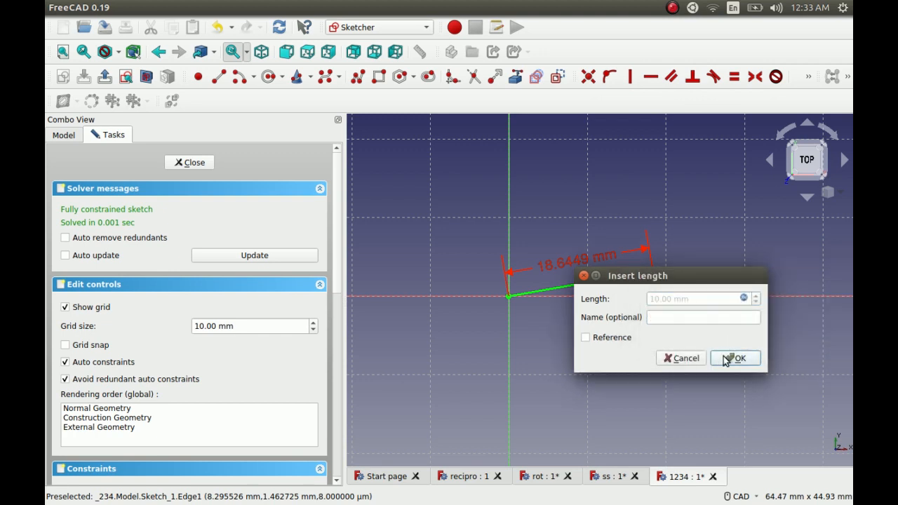
pyautogui.click(734, 358)
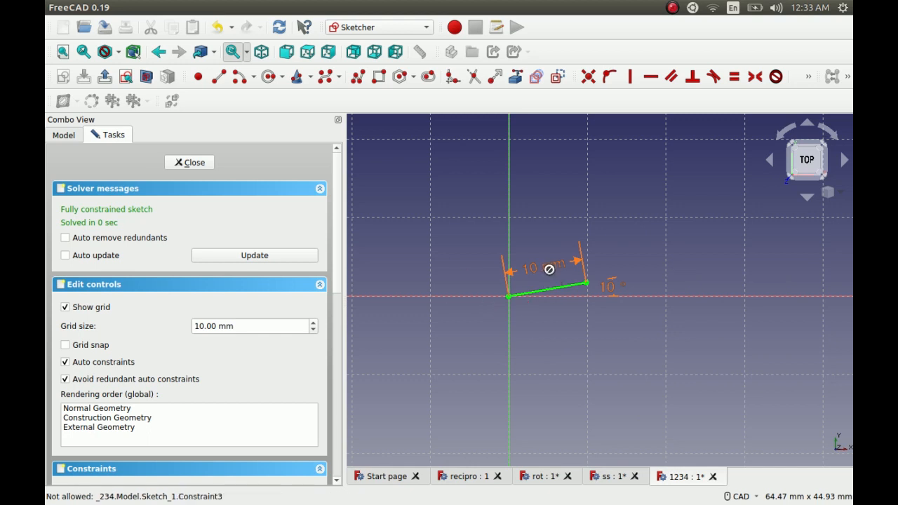
# Step: Draw a second line about 15.4 mm long from the first line's free end to a point on the horizontal axis
pyautogui.click(219, 77)
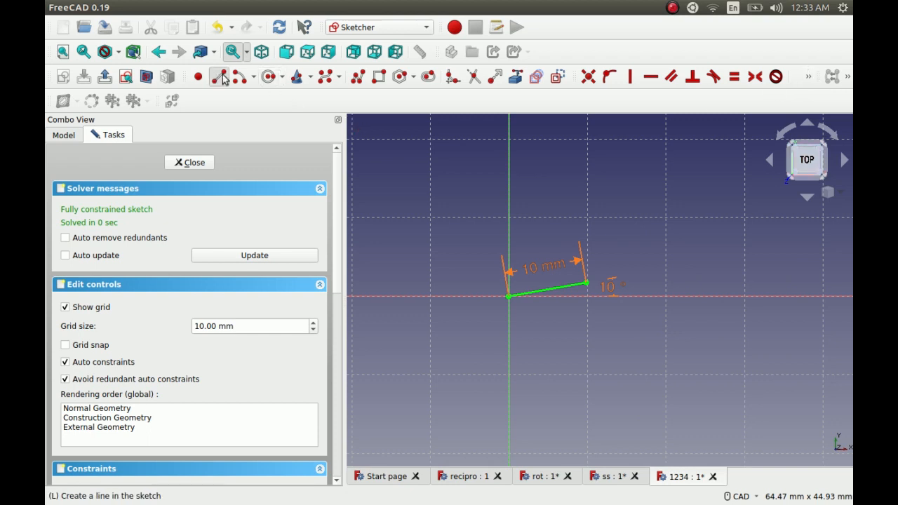
pyautogui.click(587, 284)
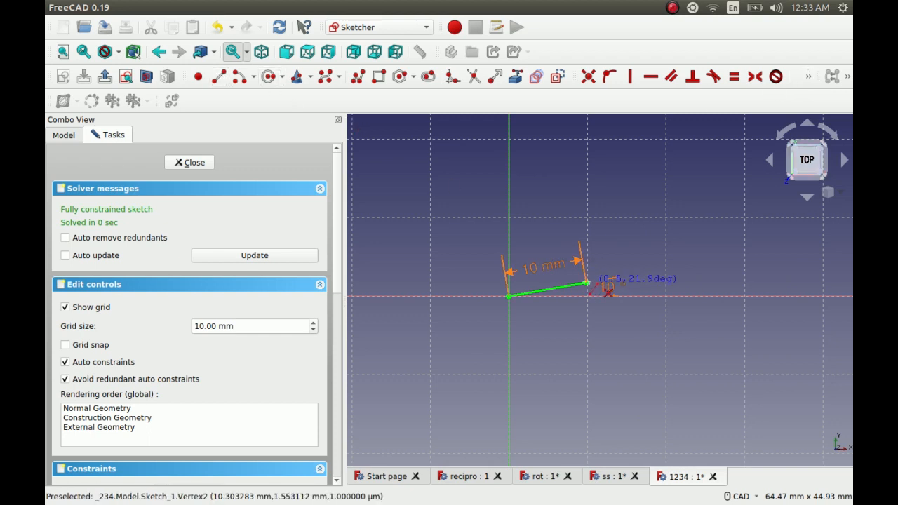
pyautogui.click(706, 295)
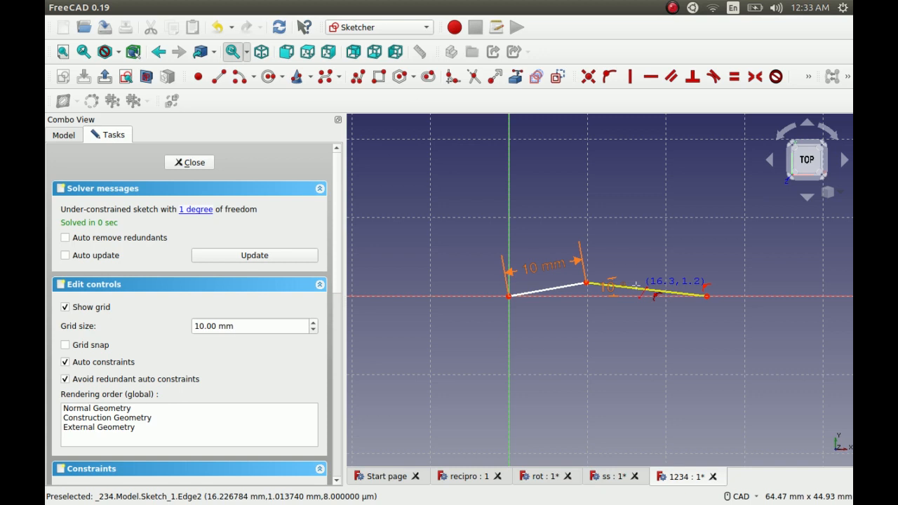
# Step: Constrain the length of the second line with the formula Variables.recipro
pyautogui.click(809, 77)
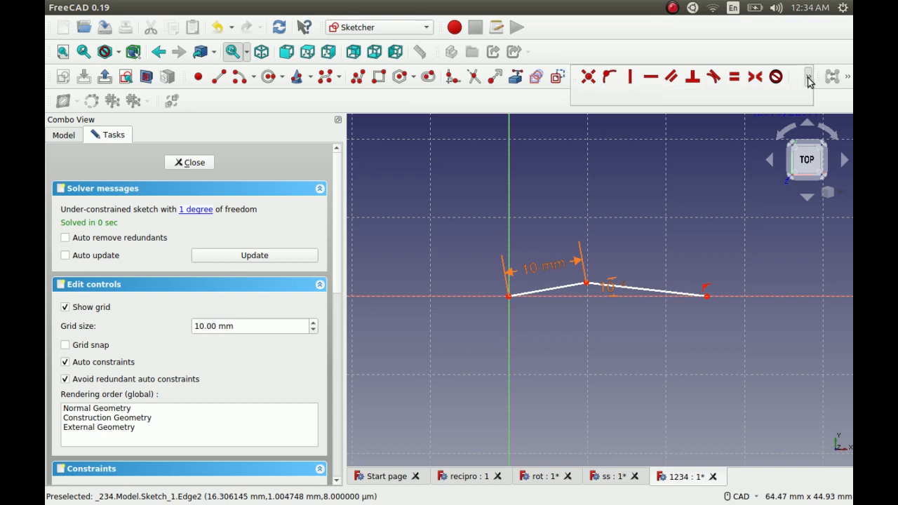
pyautogui.click(650, 99)
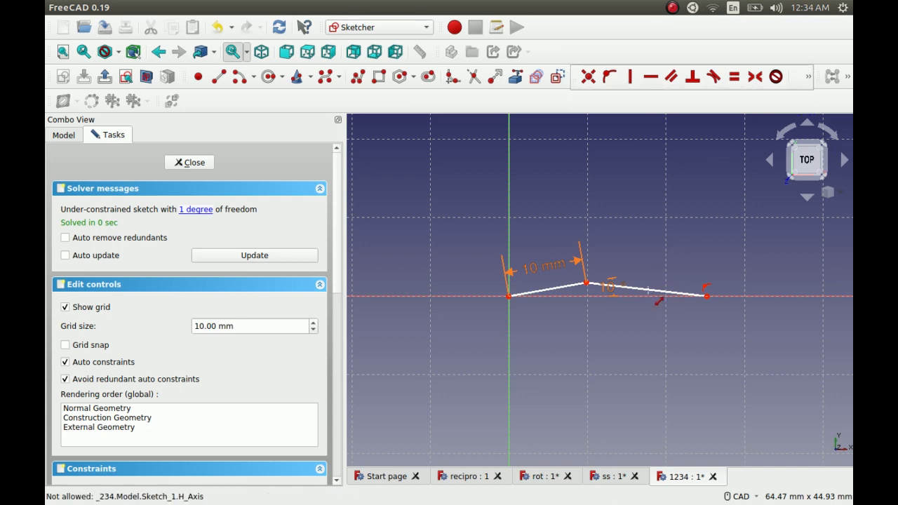
pyautogui.click(648, 292)
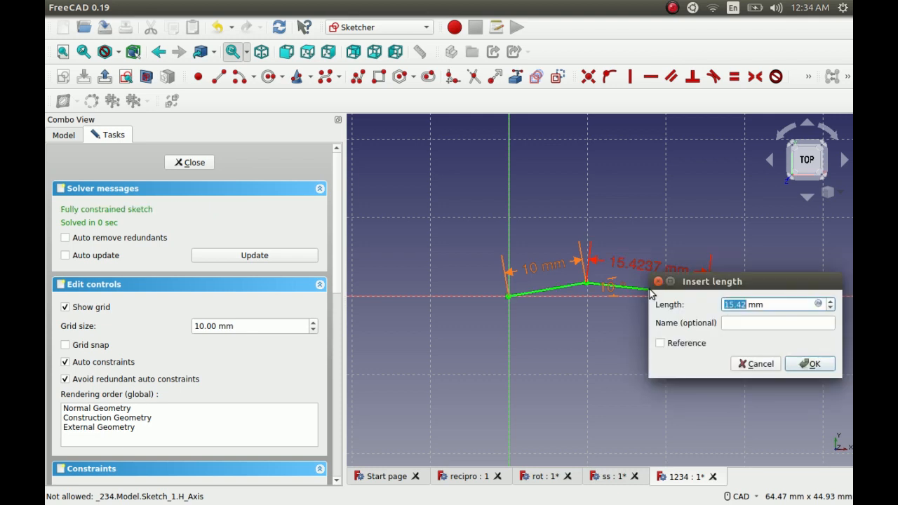
pyautogui.click(819, 305)
pyautogui.click(819, 304)
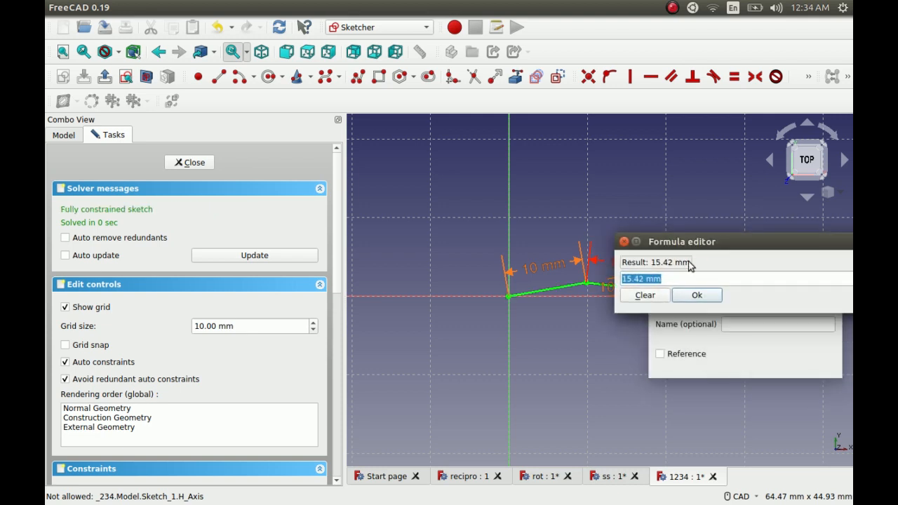
pyautogui.write('V')
pyautogui.press('Down')
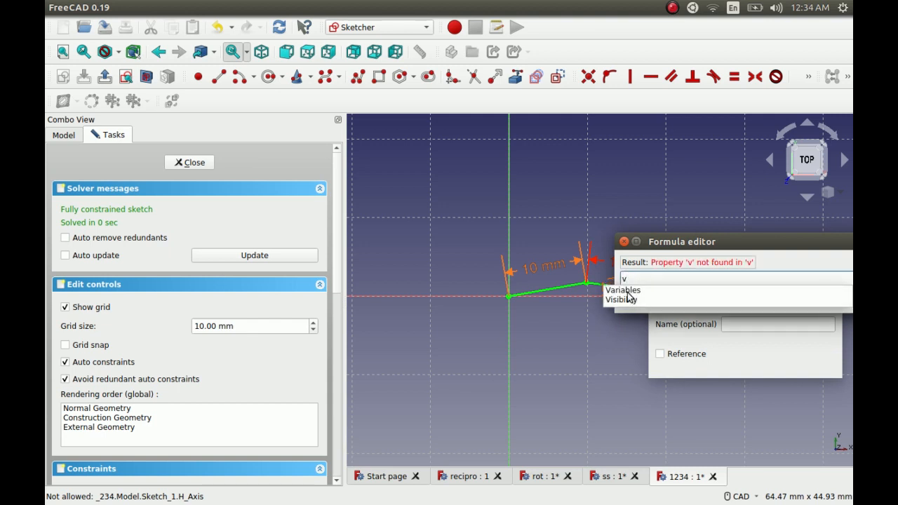
pyautogui.press('Return')
pyautogui.write('reci')
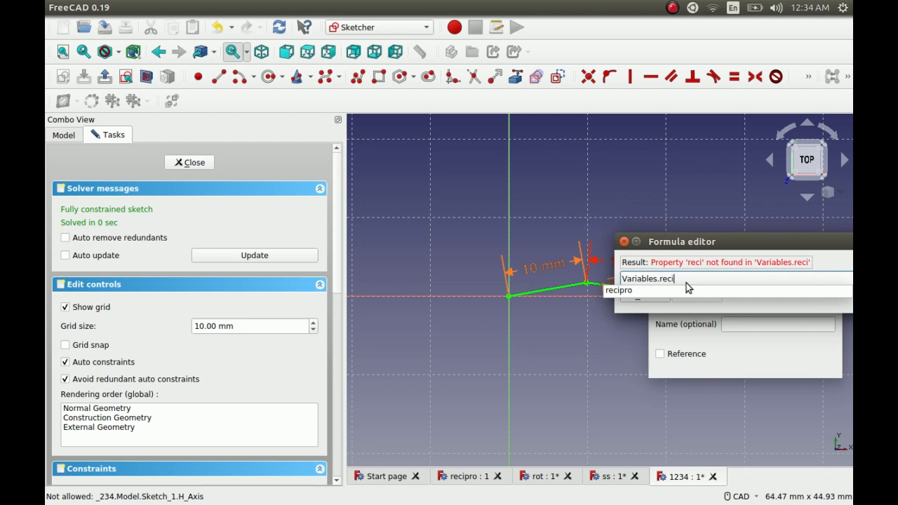
pyautogui.click(698, 291)
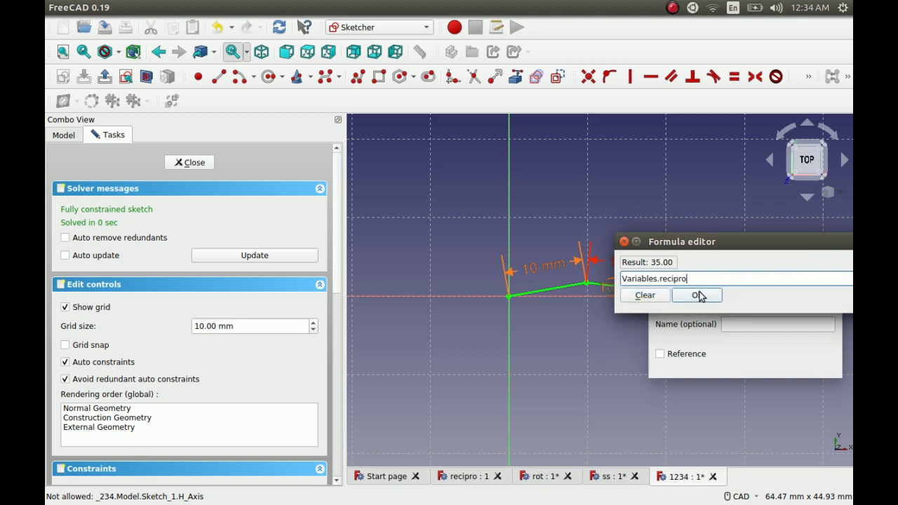
pyautogui.click(700, 296)
pyautogui.click(809, 363)
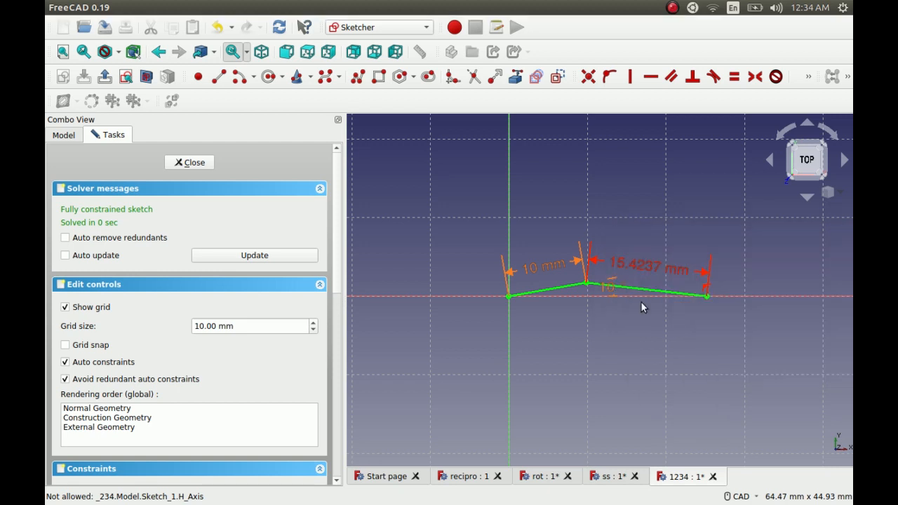
pyautogui.scroll(-1, 503, 288)
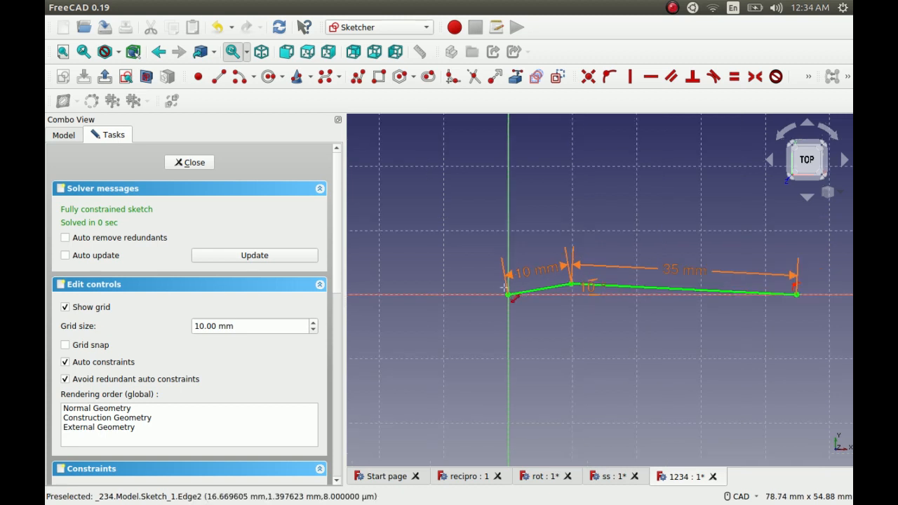
# Step: Close the fully constrained master sketch and return to the assembly
pyautogui.scroll(-1, 518, 286)
pyautogui.scroll(1, 676, 302)
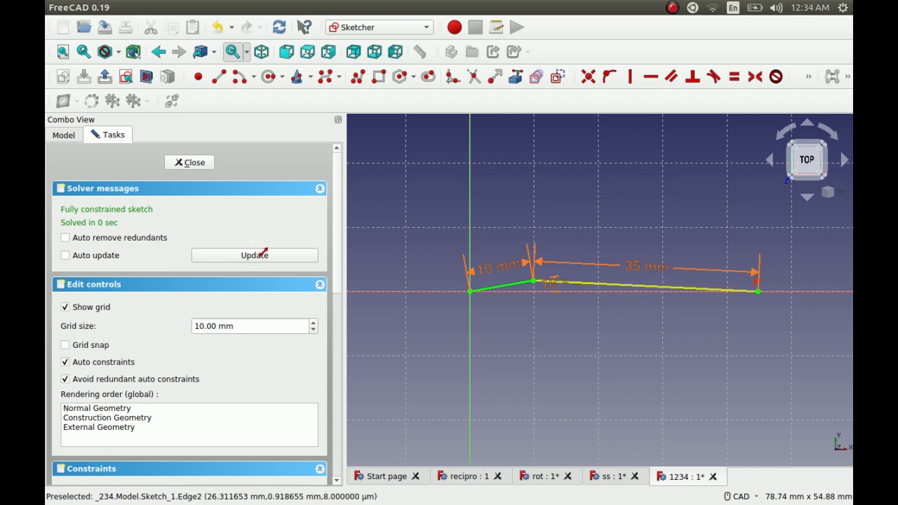
pyautogui.click(197, 164)
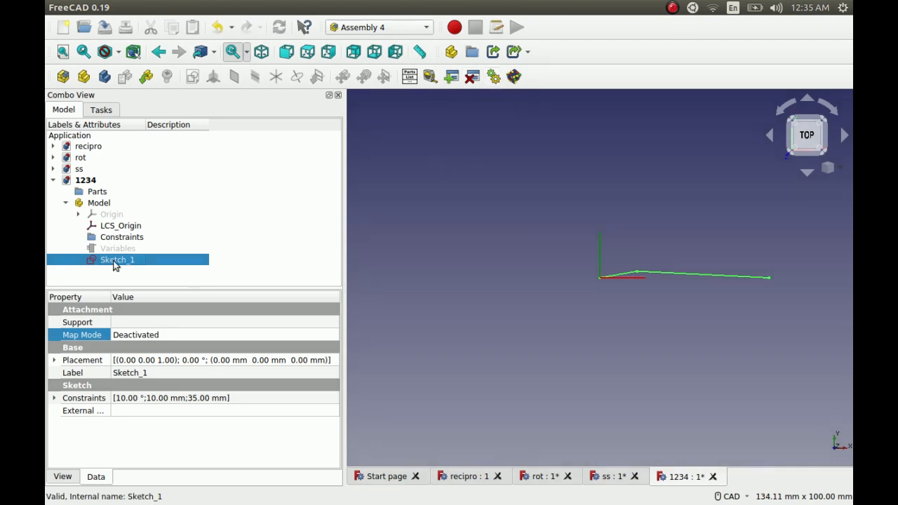
# Step: Open the assembly animation tool and choose rot as the variable to animate
pyautogui.click(494, 77)
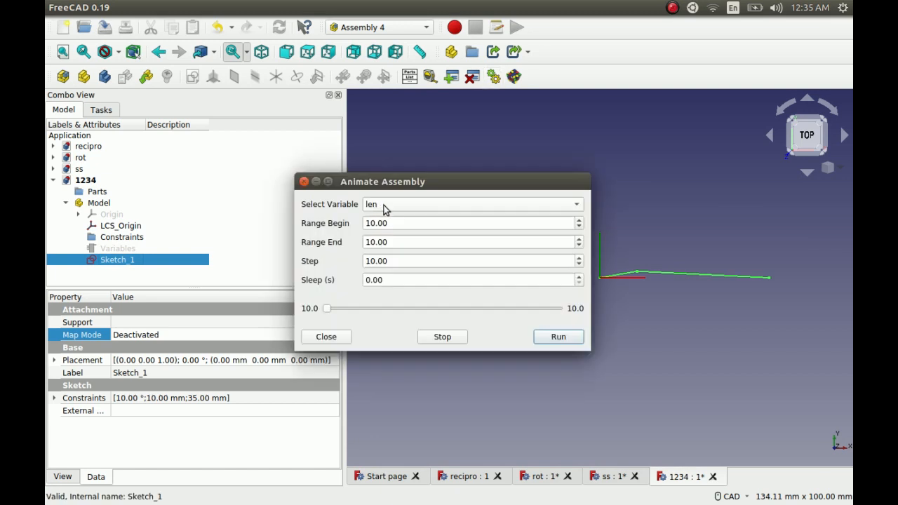
pyautogui.click(384, 205)
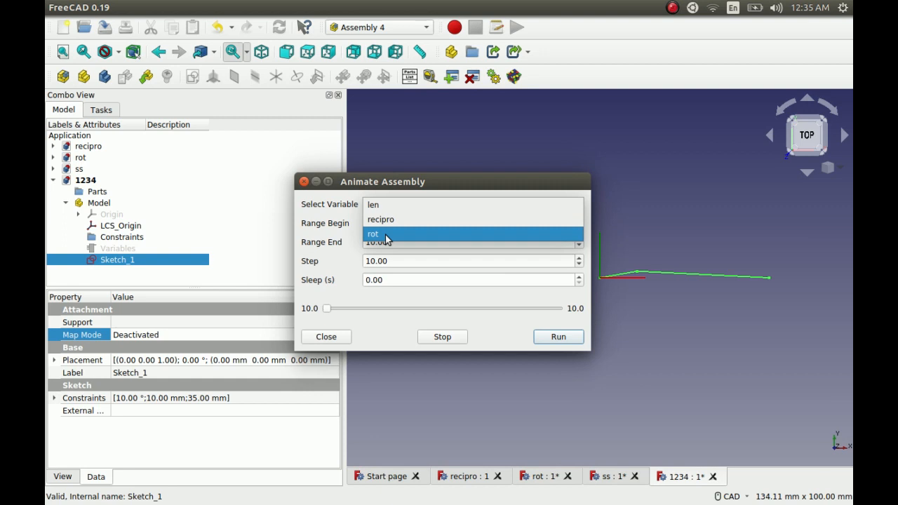
pyautogui.click(382, 233)
pyautogui.moveTo(471, 184); pyautogui.dragTo(408, 144)
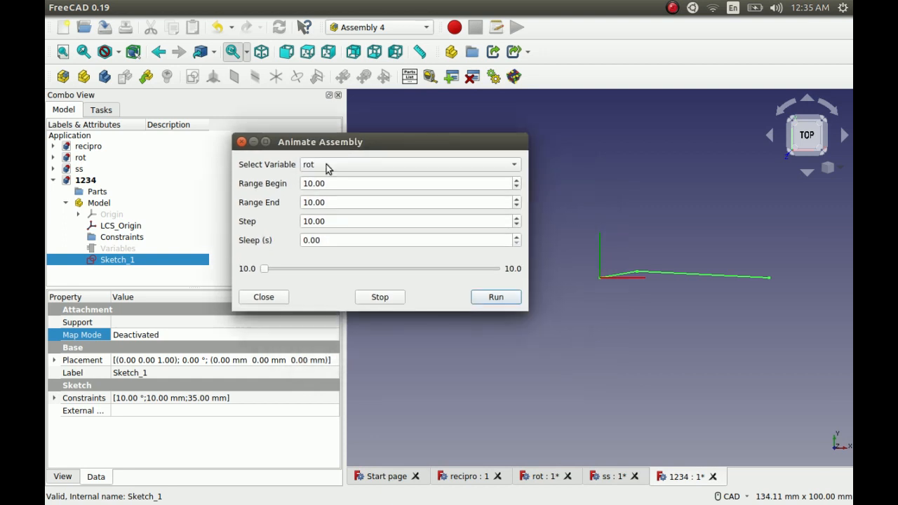
# Step: Set the animation range to begin at 0 and end at 20
pyautogui.click(311, 183)
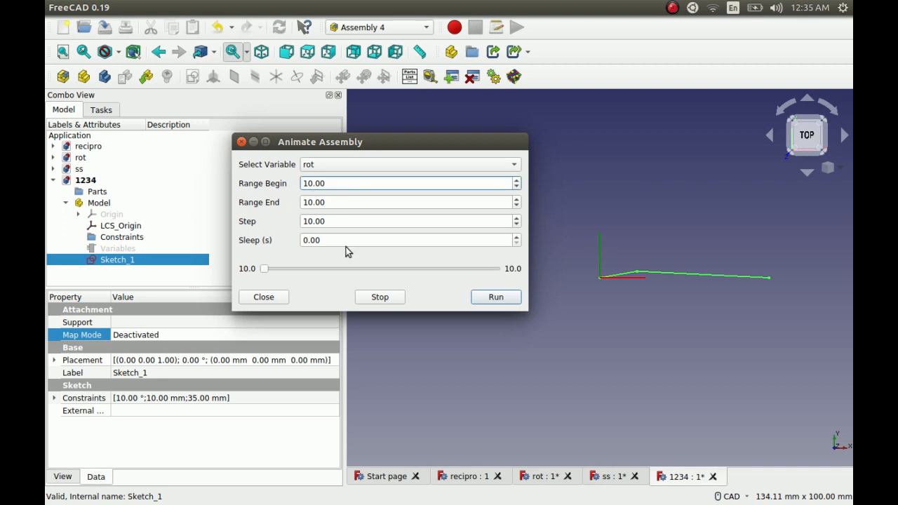
pyautogui.hotkey('ctrl', 'a')
pyautogui.write('0')
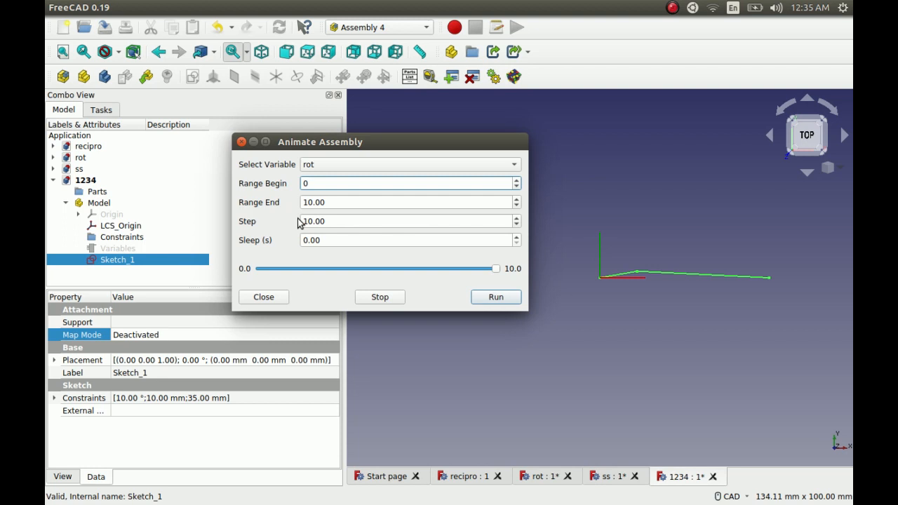
pyautogui.click(313, 202)
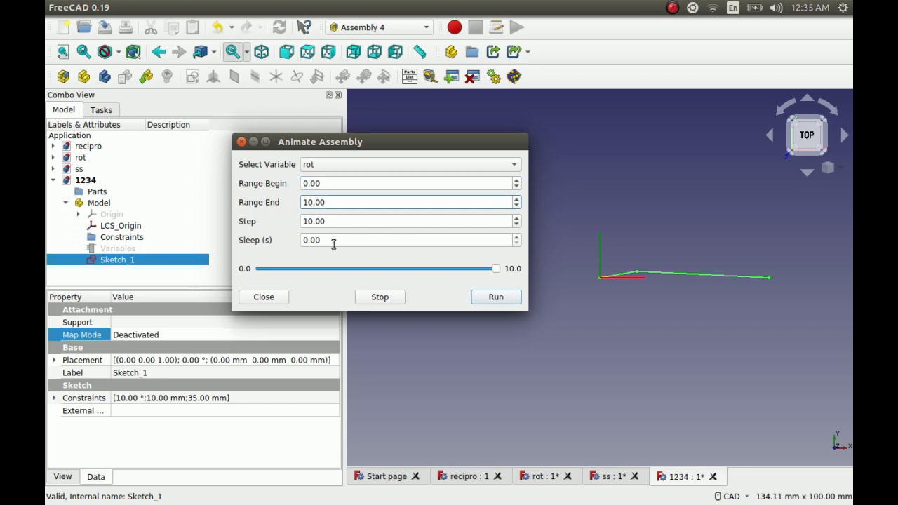
pyautogui.press('BackSpace')
pyautogui.press('BackSpace')
pyautogui.write('20')
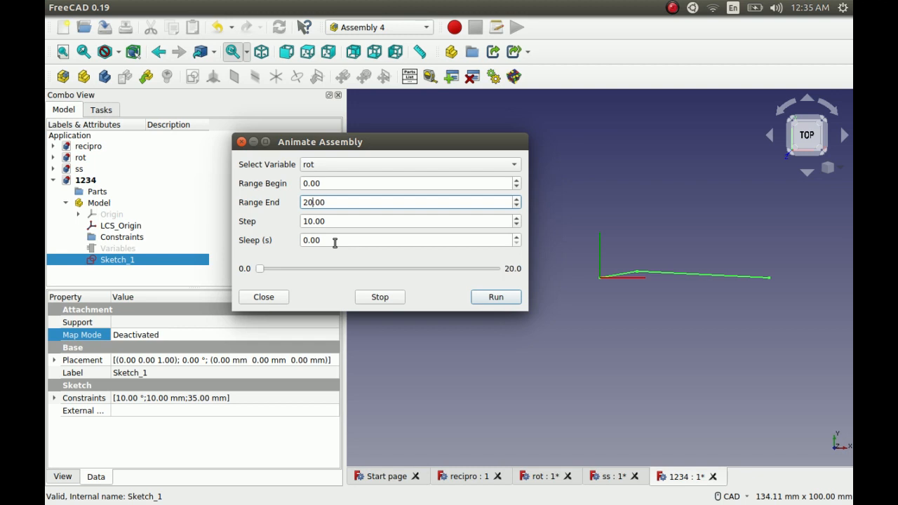
# Step: Run the animation of rot with a step of 1, and close the animation dialog
pyautogui.click(316, 222)
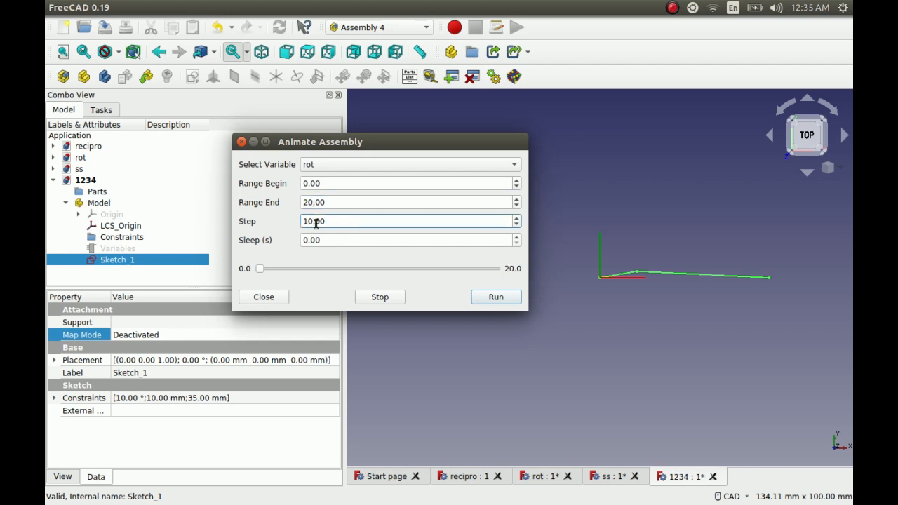
pyautogui.press('BackSpace')
pyautogui.click(499, 300)
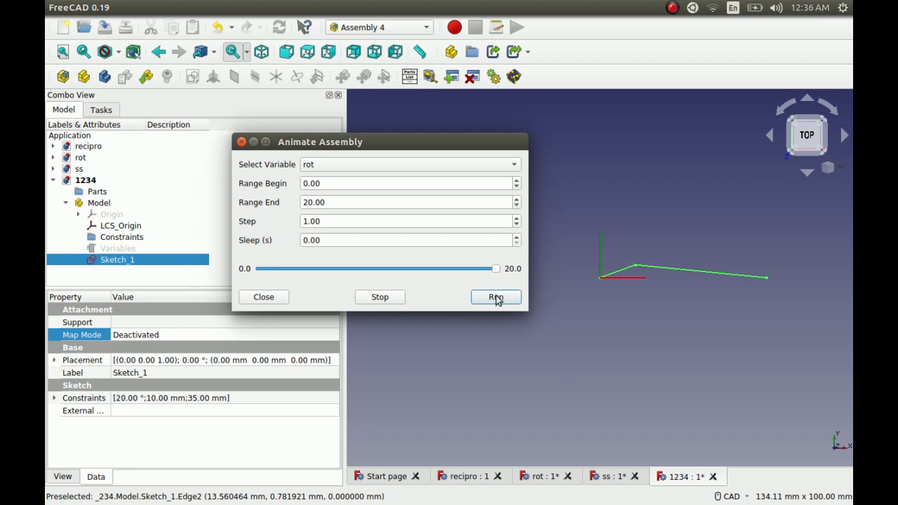
pyautogui.click(275, 299)
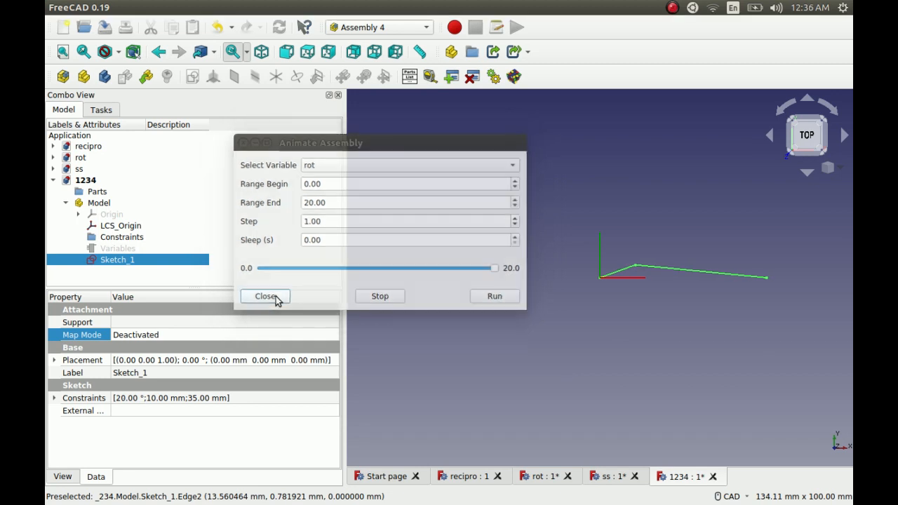
# Step: Set the assembly variable rot to 0 in the Variables object
pyautogui.click(133, 249)
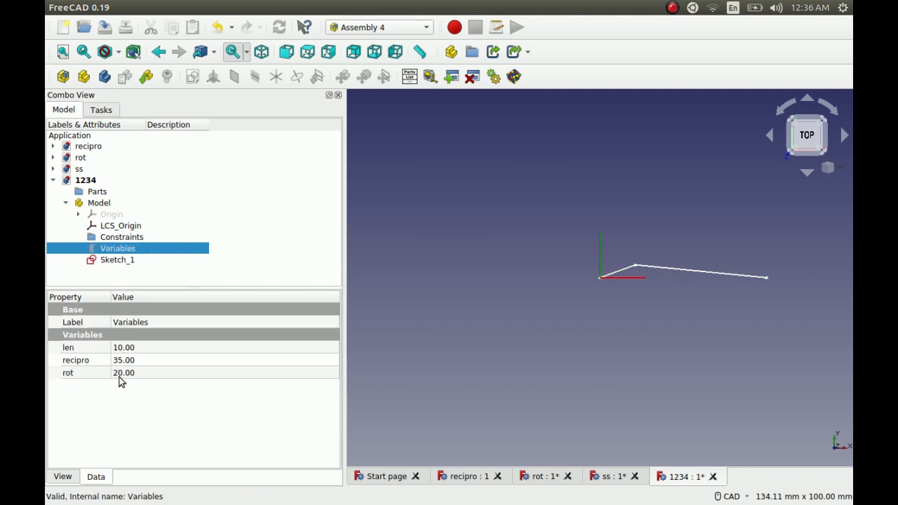
pyautogui.click(121, 376)
pyautogui.click(121, 373)
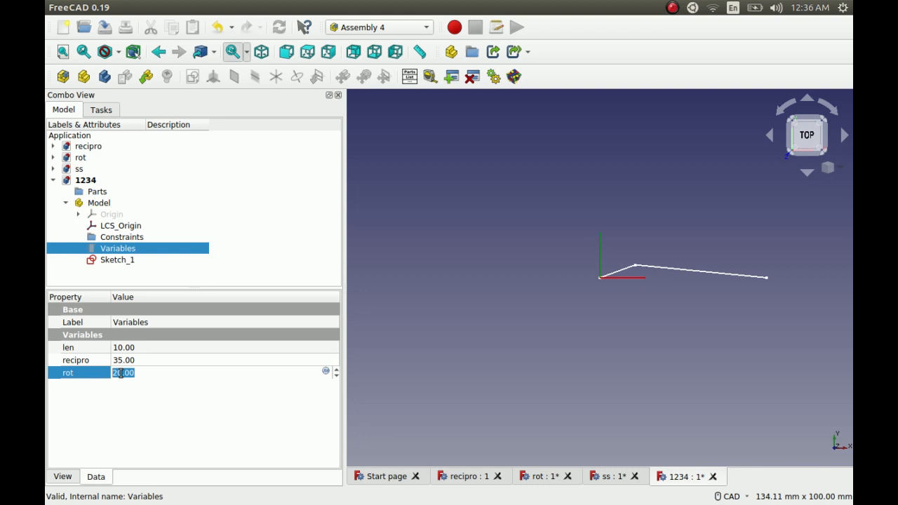
pyautogui.write('0')
pyautogui.press('Return')
pyautogui.click(593, 298)
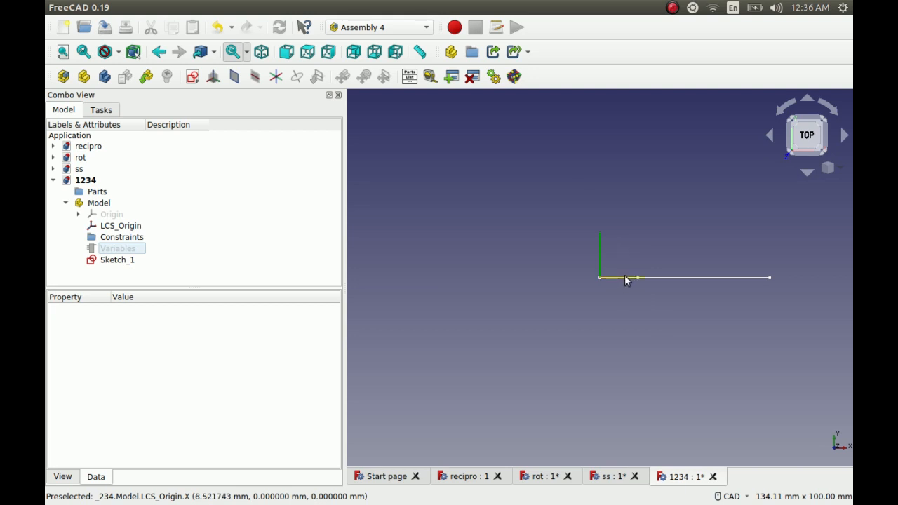
# Step: Create a new local coordinate system in Model, keeping the suggested name
pyautogui.click(841, 170)
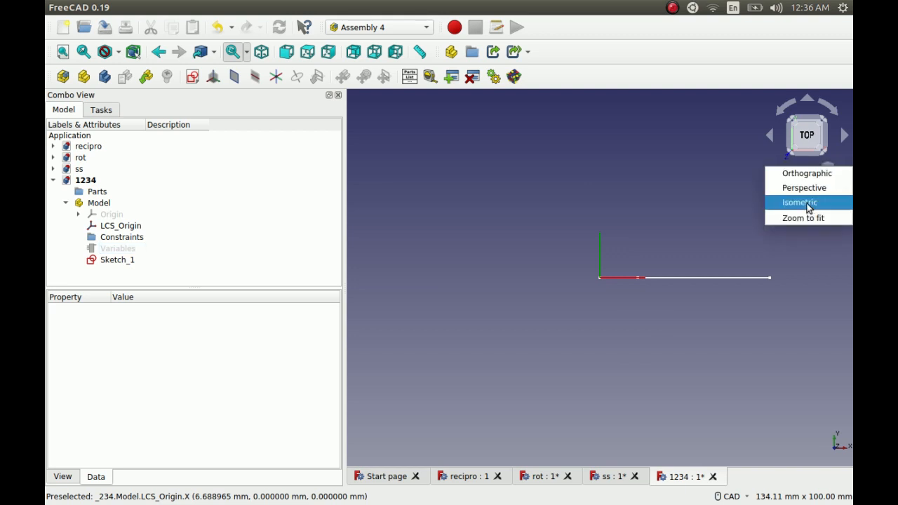
pyautogui.click(808, 205)
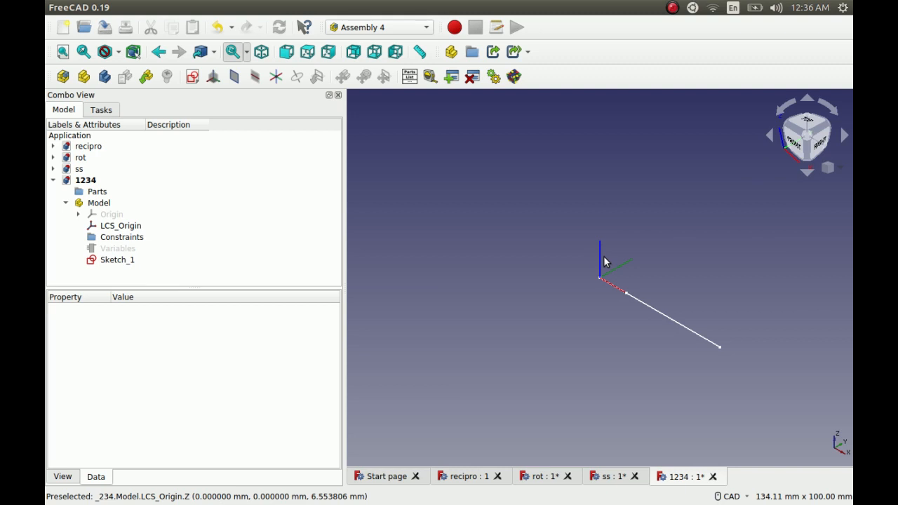
pyautogui.click(98, 204)
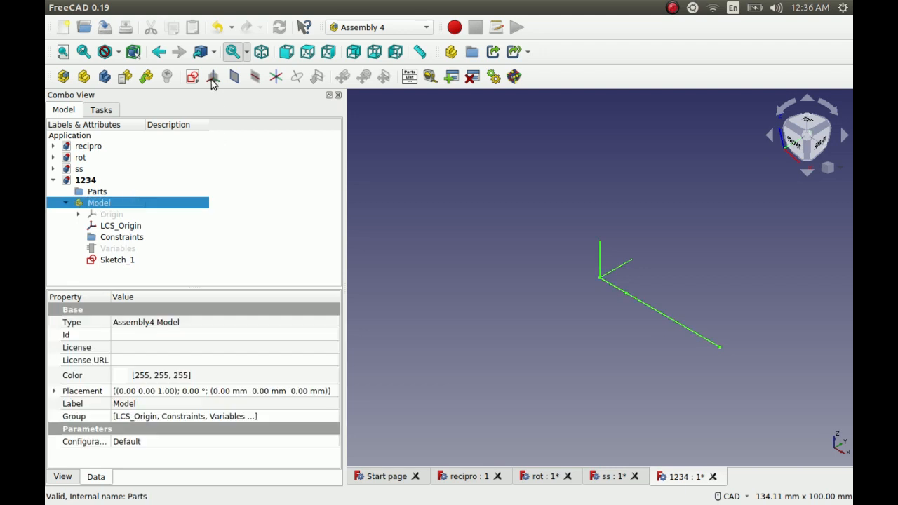
pyautogui.click(212, 77)
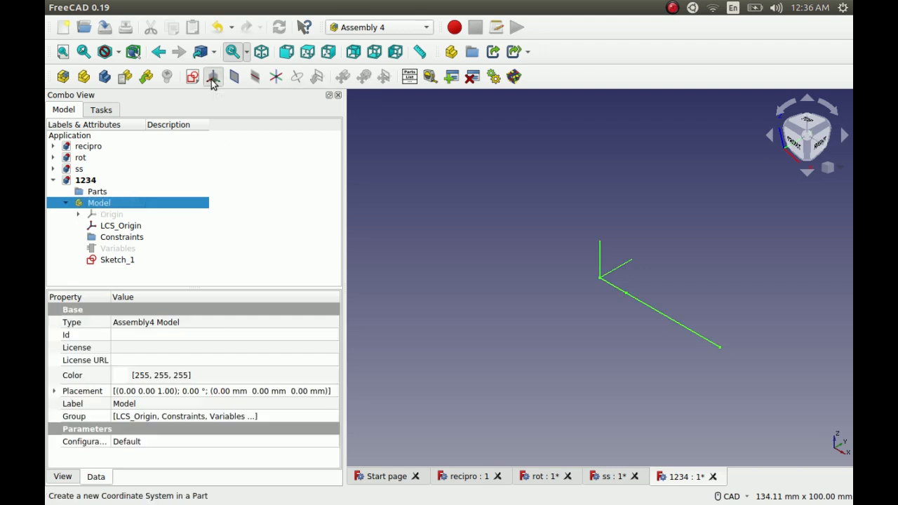
pyautogui.click(510, 272)
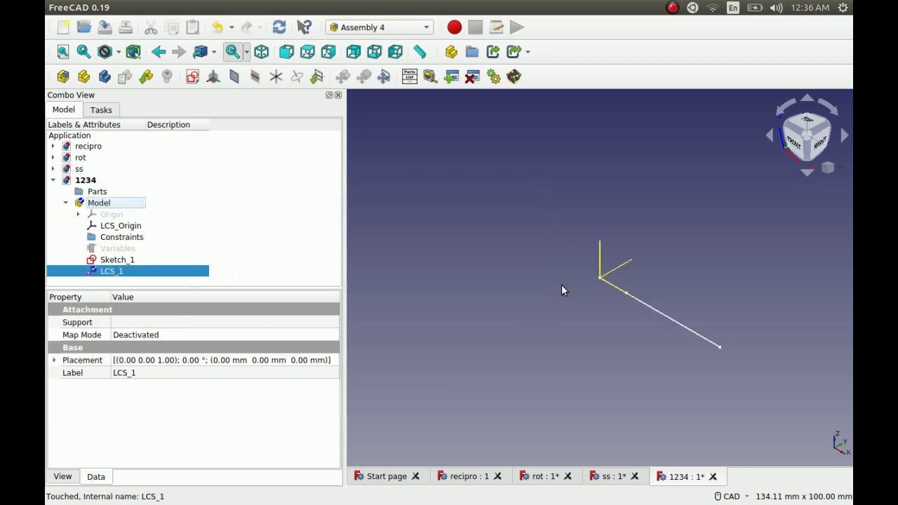
# Step: Open the link selection for the Support property of LCS_1
pyautogui.scroll(2, 633, 294)
pyautogui.scroll(3, 633, 293)
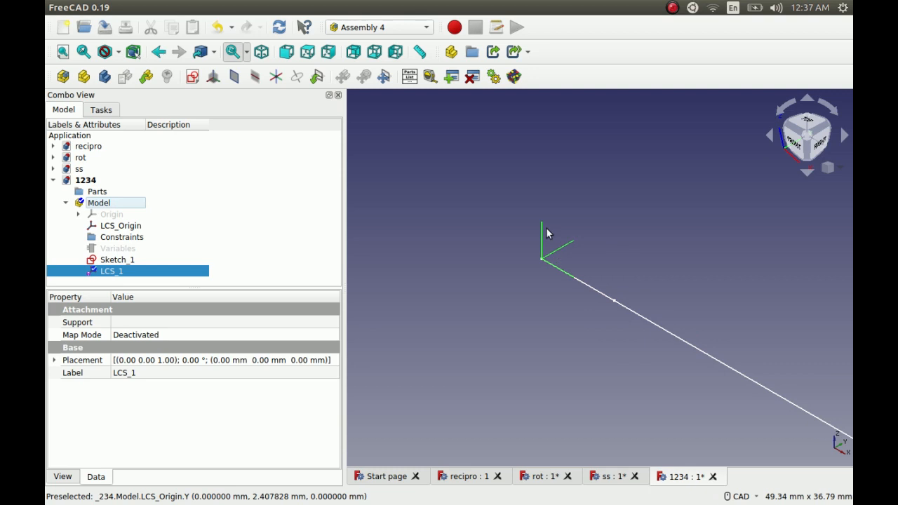
pyautogui.click(134, 325)
pyautogui.click(333, 327)
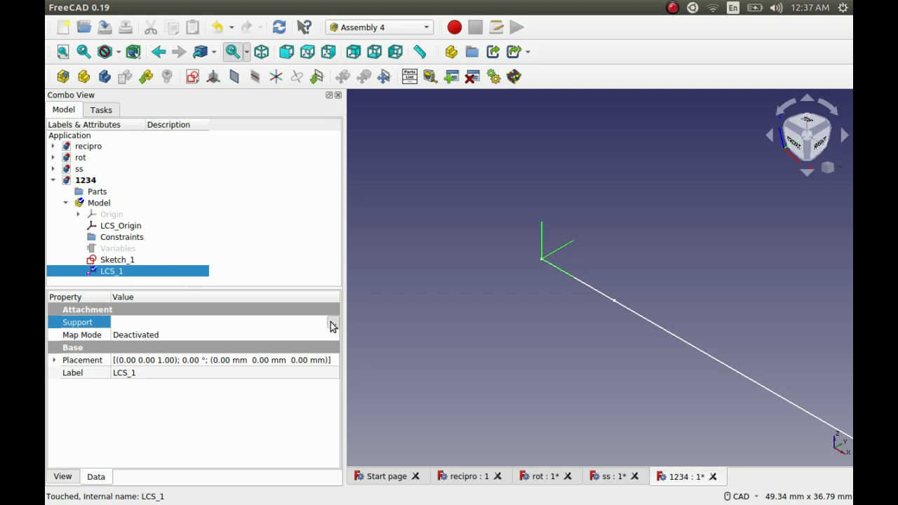
pyautogui.moveTo(517, 105); pyautogui.dragTo(294, 71)
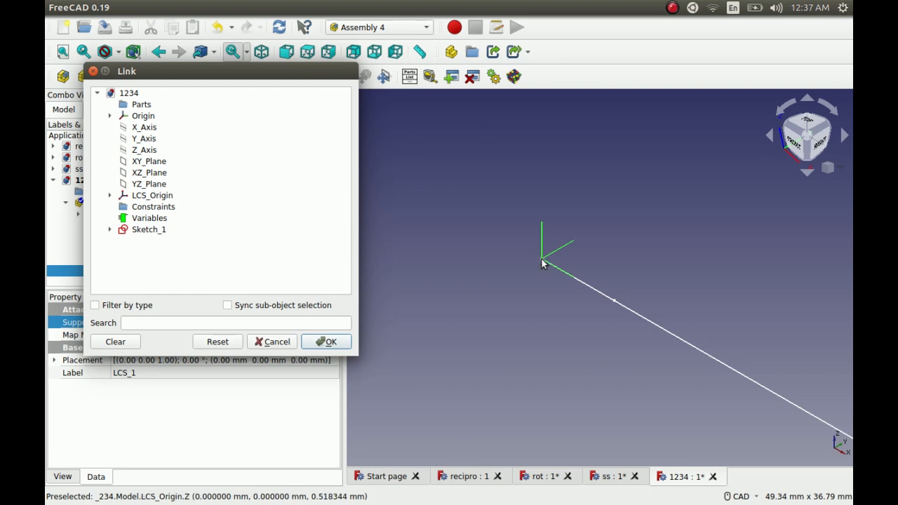
pyautogui.moveTo(238, 71); pyautogui.dragTo(376, 95)
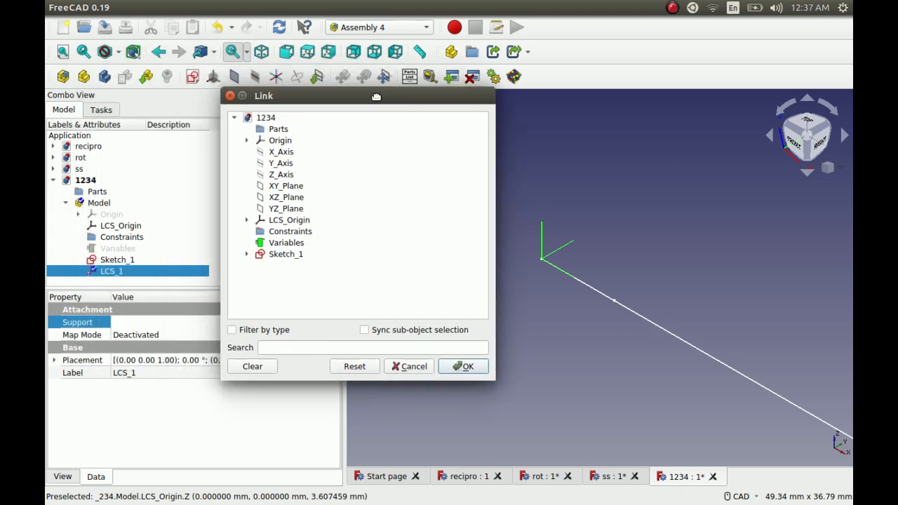
# Step: Hide LCS_1 and LCS_Origin, and set the support of LCS_1 to Vertex1 of Sketch_1 at the origin
pyautogui.rightClick(106, 277)
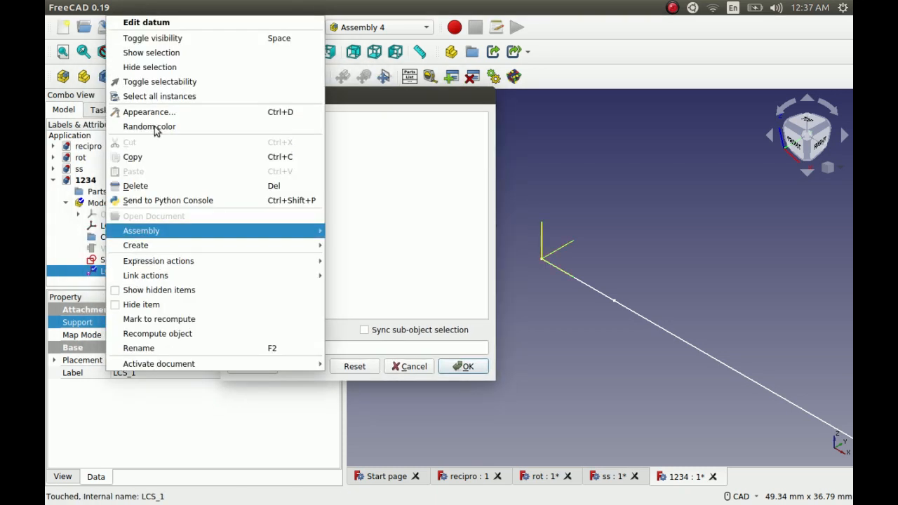
pyautogui.click(165, 40)
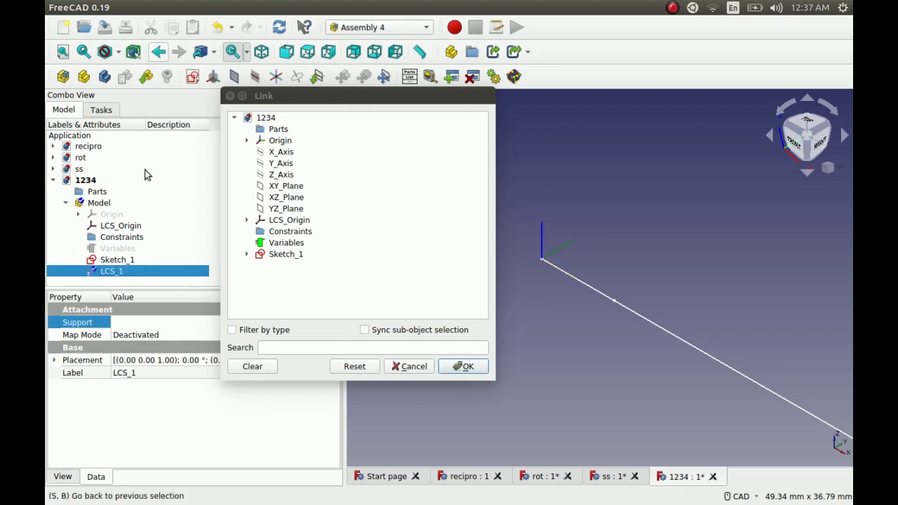
pyautogui.click(124, 231)
pyautogui.rightClick(124, 230)
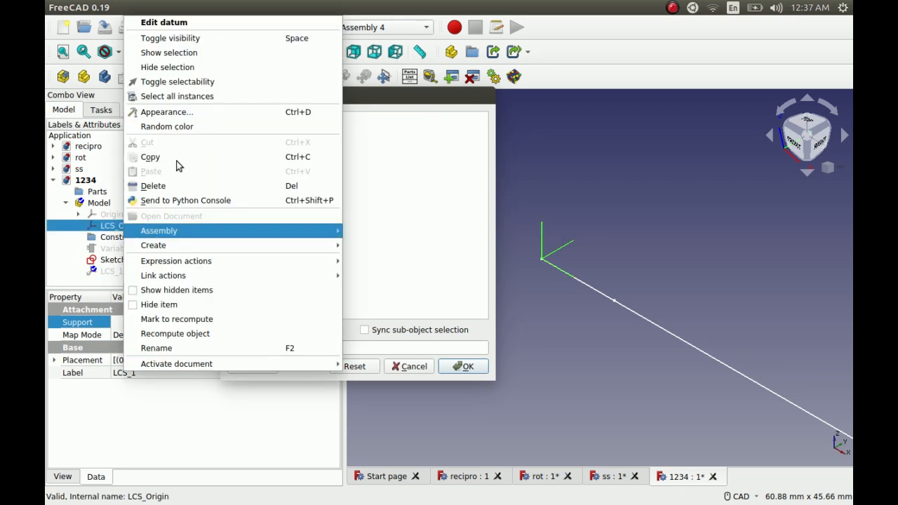
pyautogui.click(187, 39)
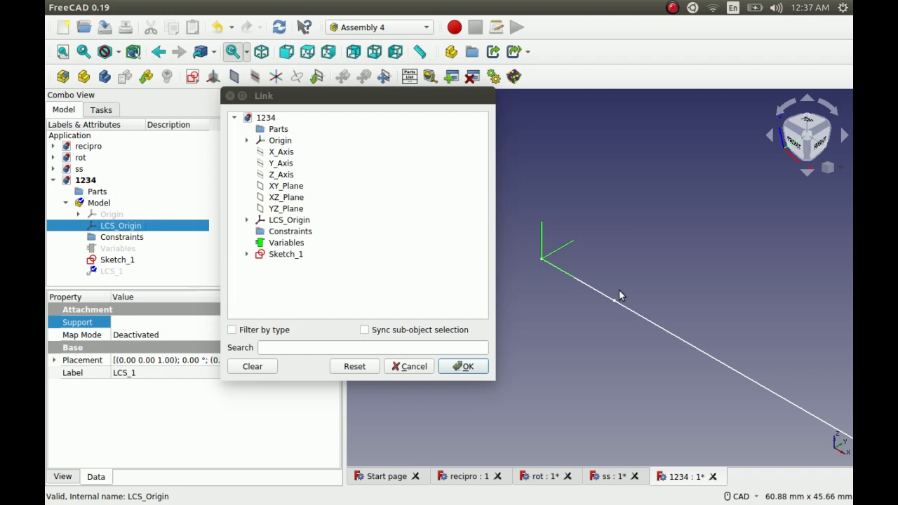
pyautogui.click(542, 261)
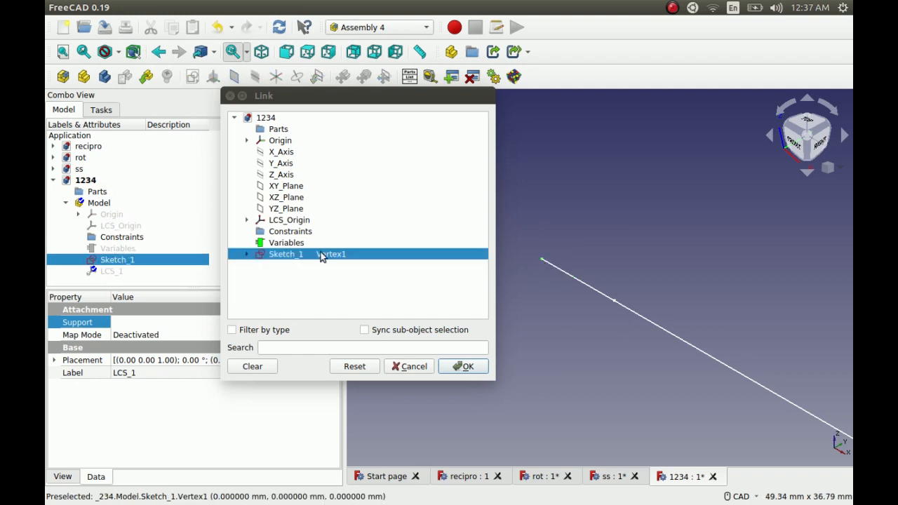
pyautogui.click(458, 368)
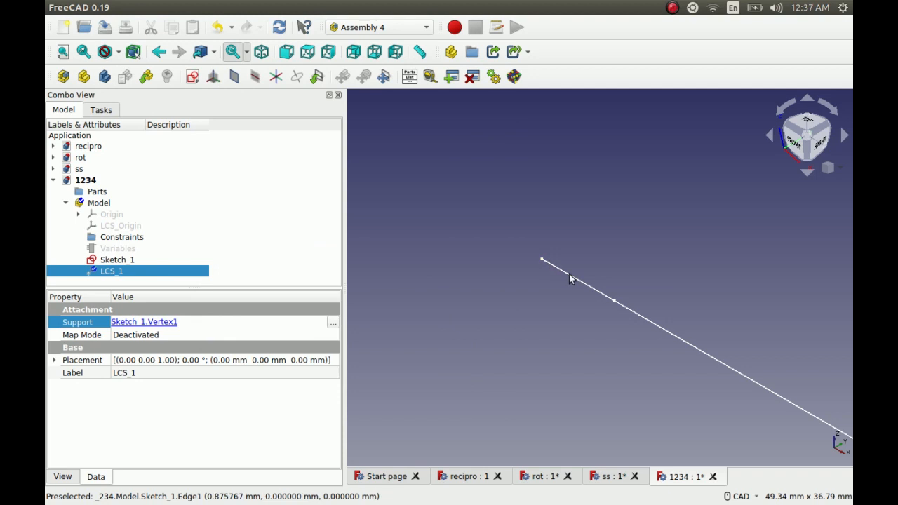
# Step: Attach LCS_1 to Vertex1 with Edge1 of Sketch_1 as the second reference, using the Align O-X-Y attachment mode
pyautogui.click(200, 337)
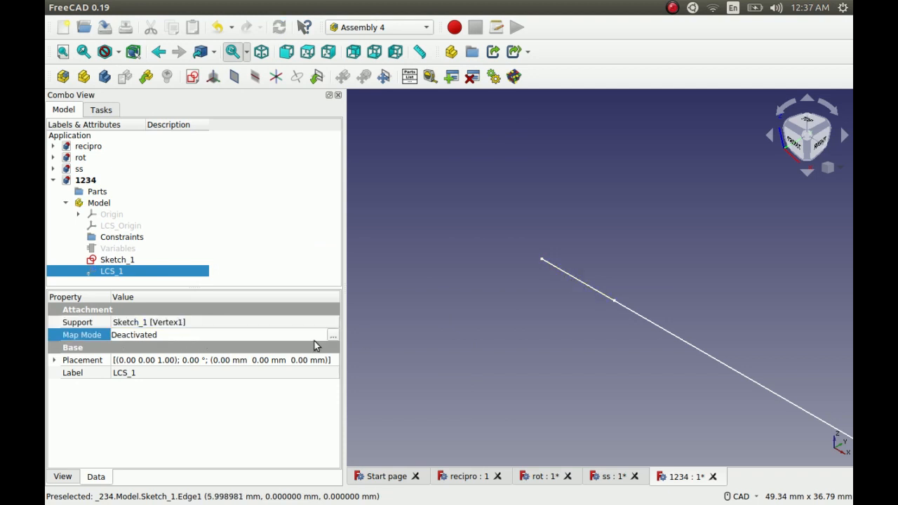
pyautogui.click(332, 337)
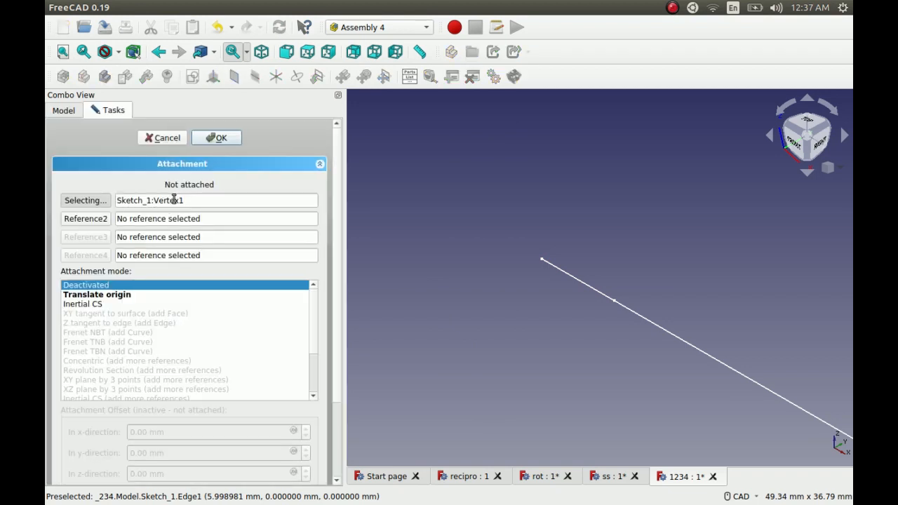
pyautogui.click(96, 221)
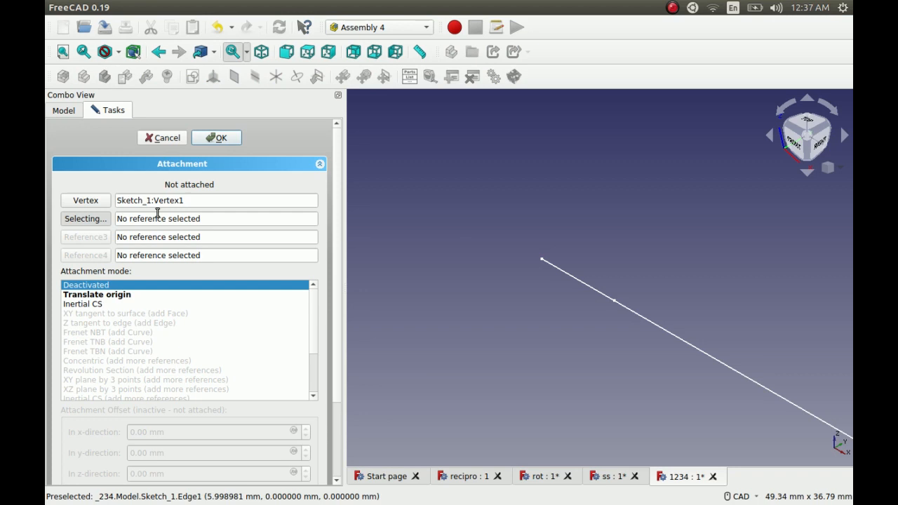
pyautogui.click(568, 273)
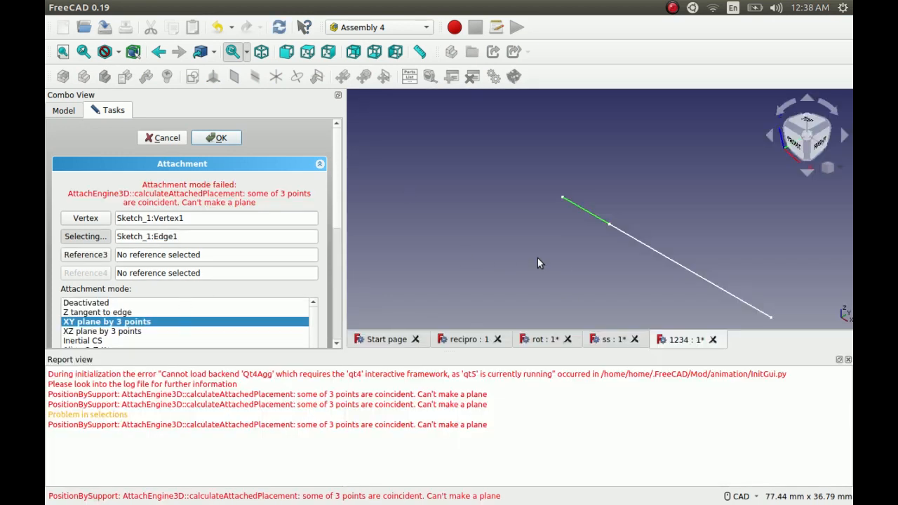
pyautogui.scroll(-2, 175, 323)
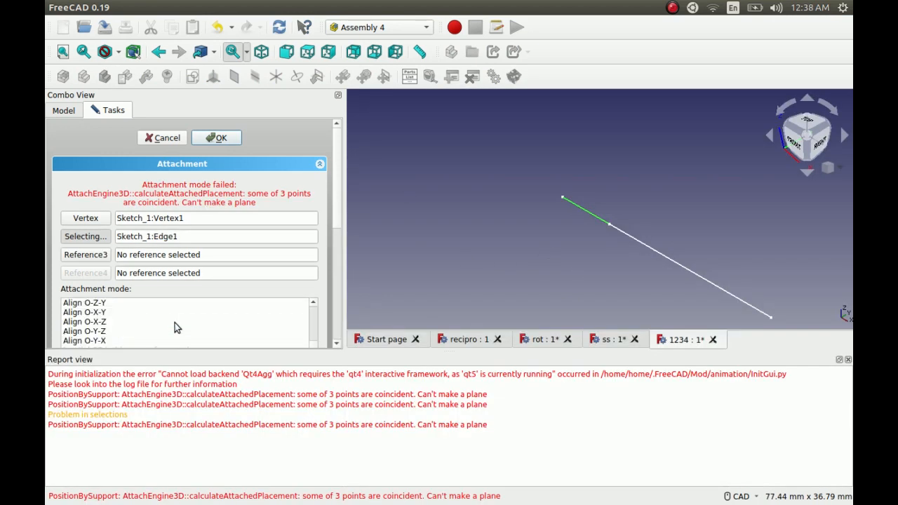
pyautogui.click(100, 313)
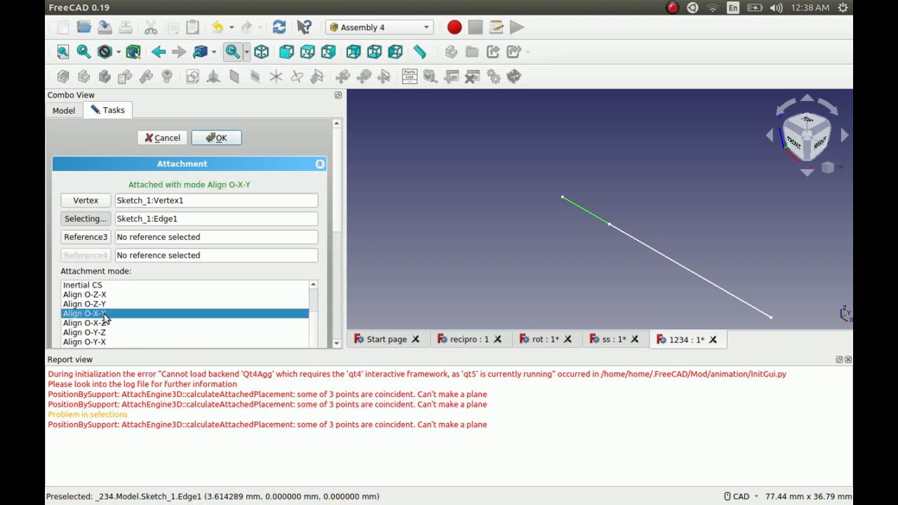
pyautogui.click(219, 137)
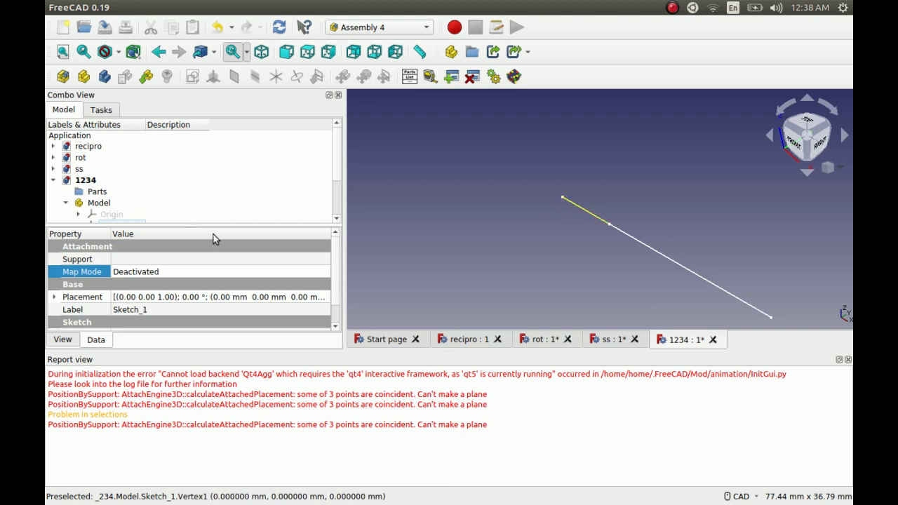
# Step: Make the LCS_1 coordinate system visible again in the 1234 assembly
pyautogui.scroll(-1, 190, 168)
pyautogui.scroll(-1, 166, 184)
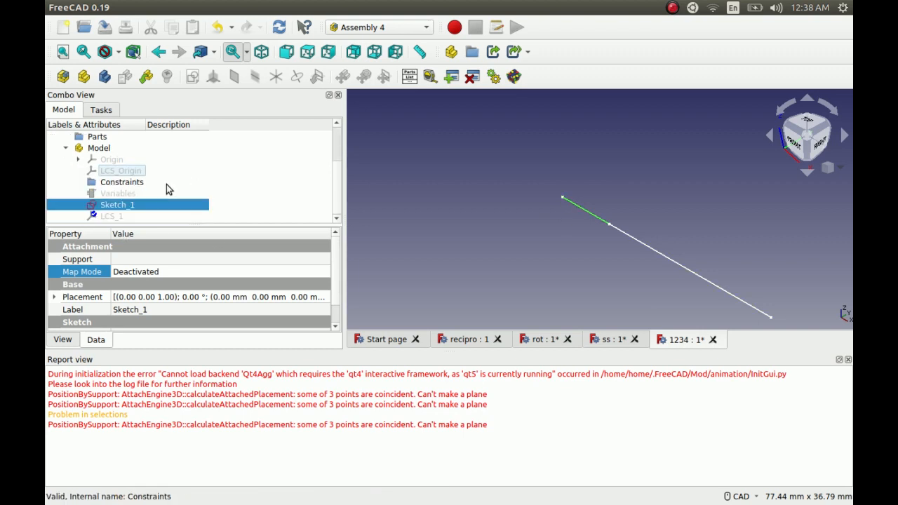
pyautogui.click(121, 218)
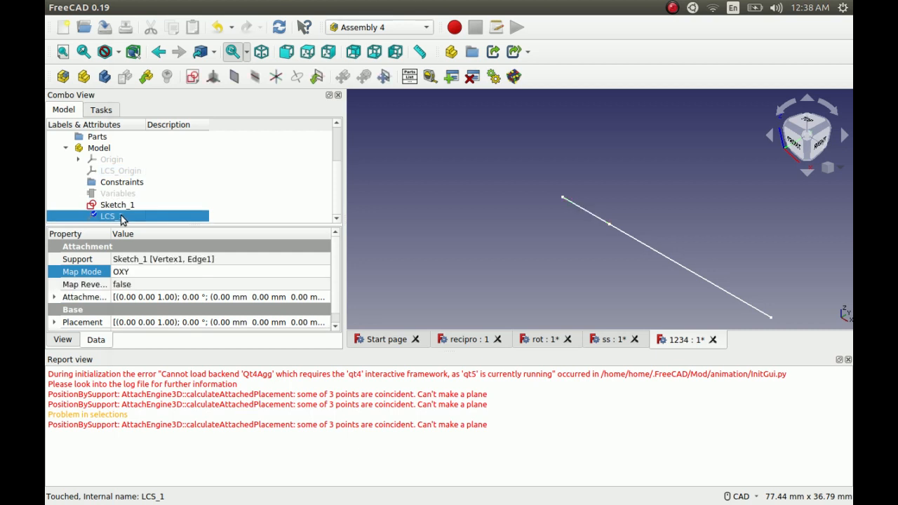
pyautogui.rightClick(121, 217)
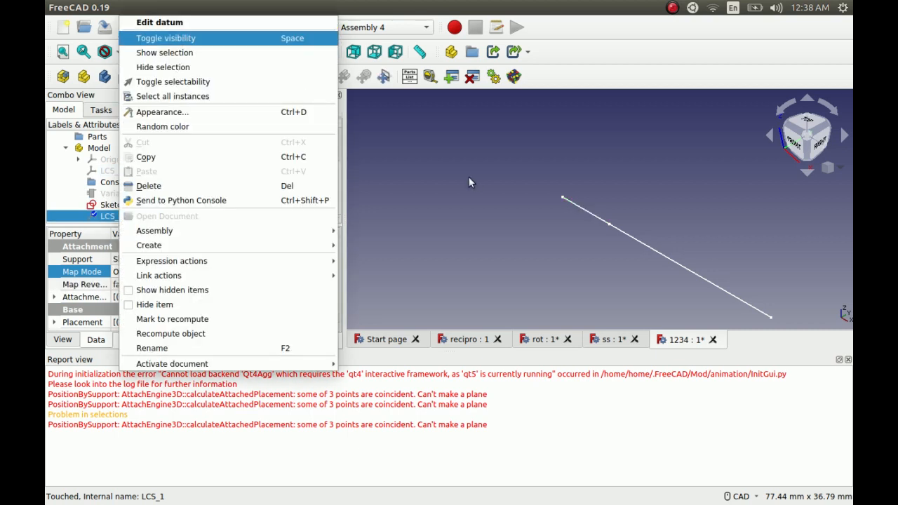
pyautogui.press('Return')
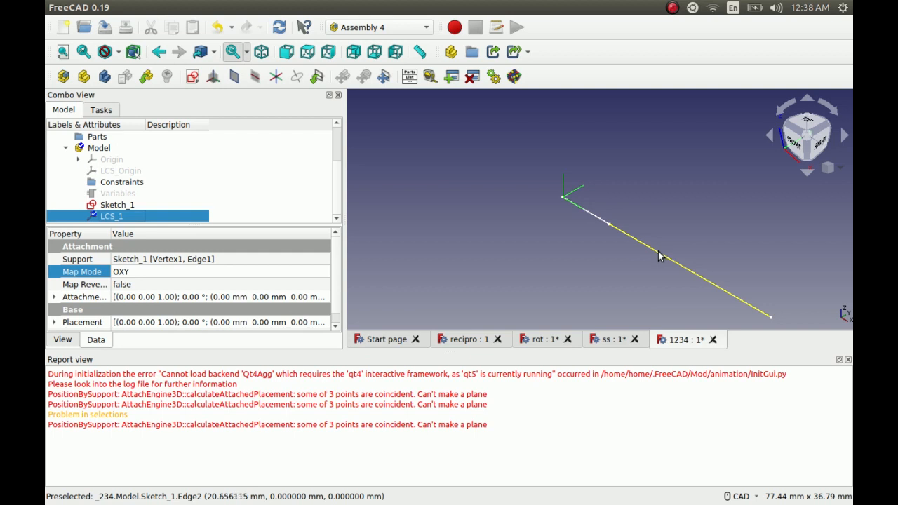
# Step: Create another local coordinate system in Model with the suggested name LCS_2, and close the report view
pyautogui.click(98, 148)
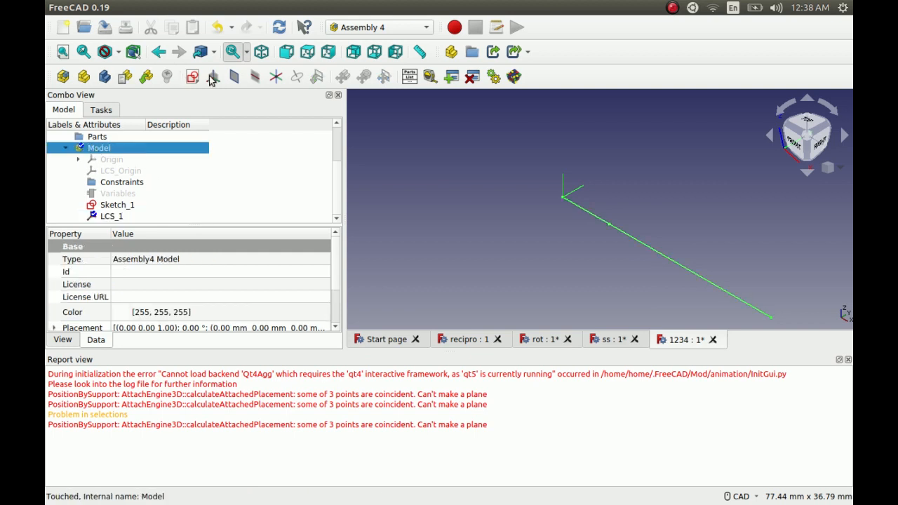
pyautogui.click(213, 78)
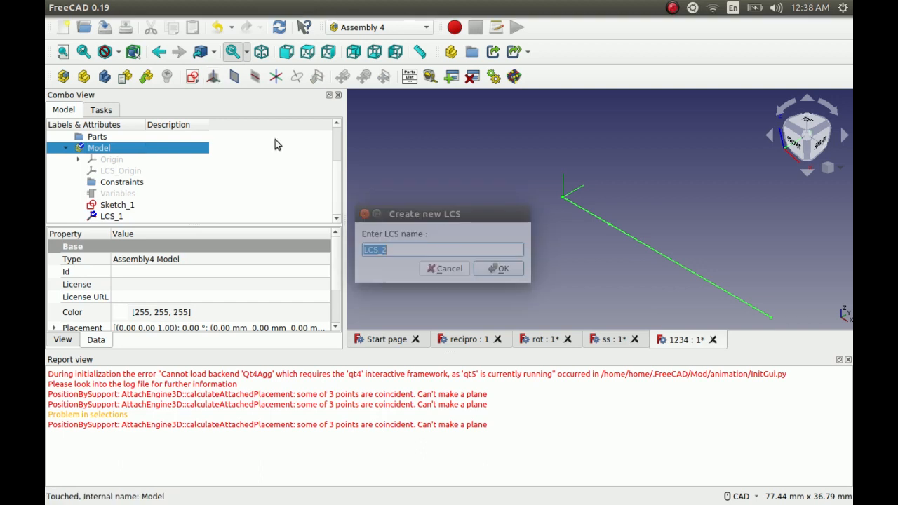
pyautogui.click(499, 269)
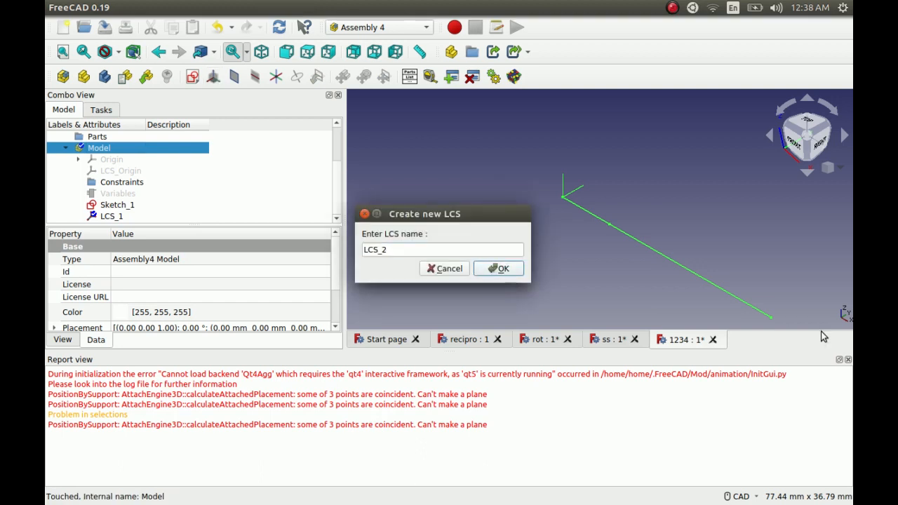
pyautogui.click(848, 360)
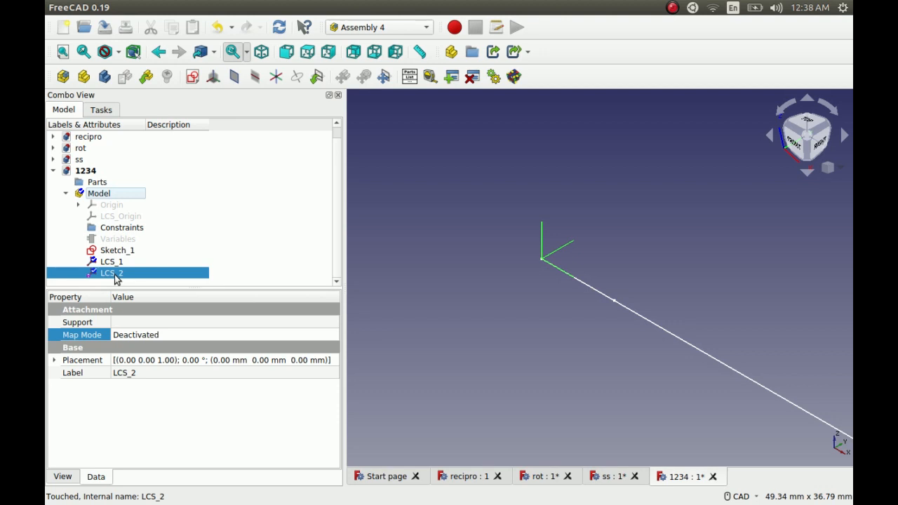
# Step: Set the support of LCS_2 to Vertex3 of Sketch_1, at the far end of the long line
pyautogui.click(144, 324)
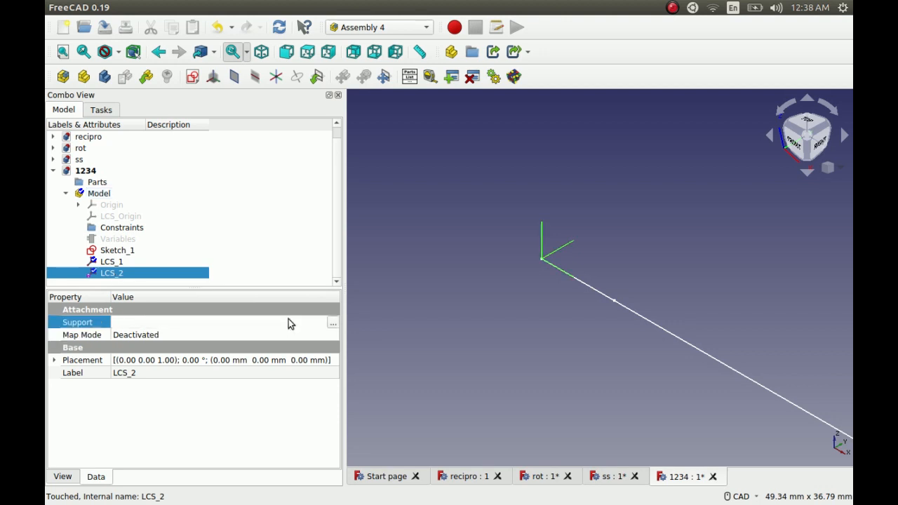
pyautogui.click(332, 326)
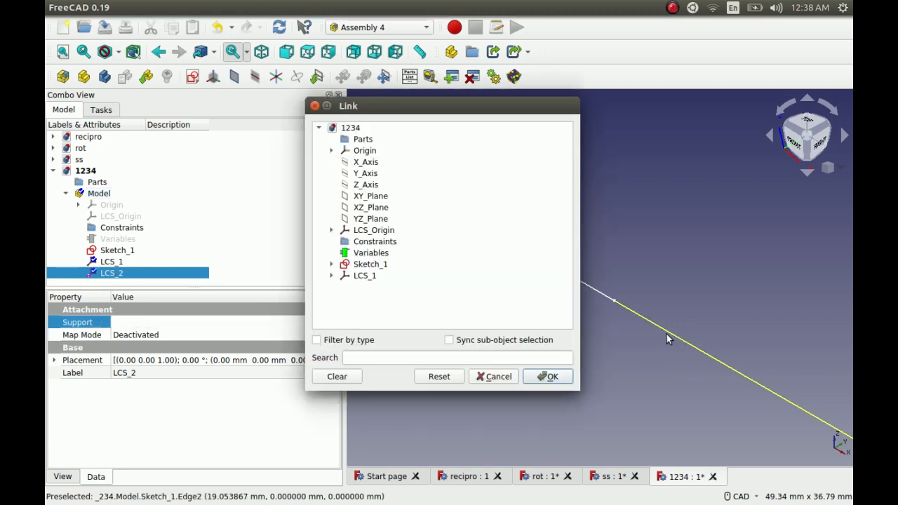
pyautogui.scroll(-3, 629, 343)
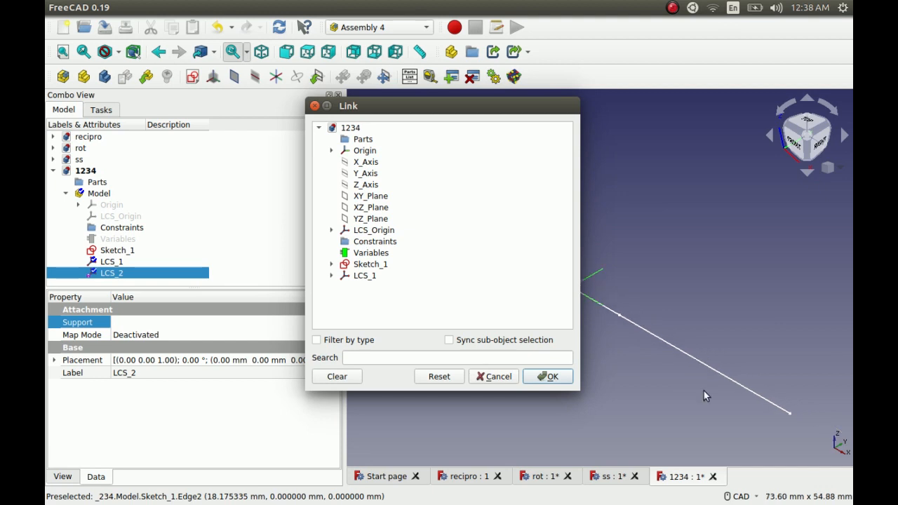
pyautogui.scroll(1, 764, 410)
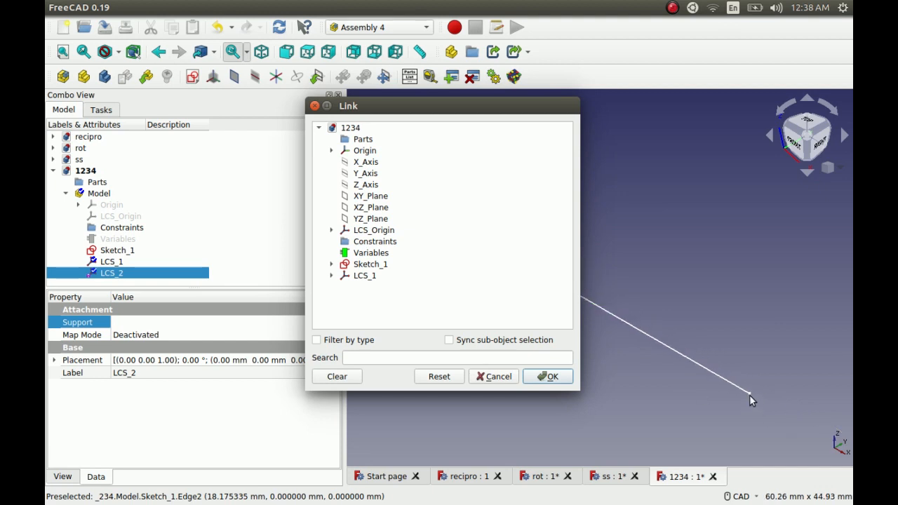
pyautogui.click(750, 395)
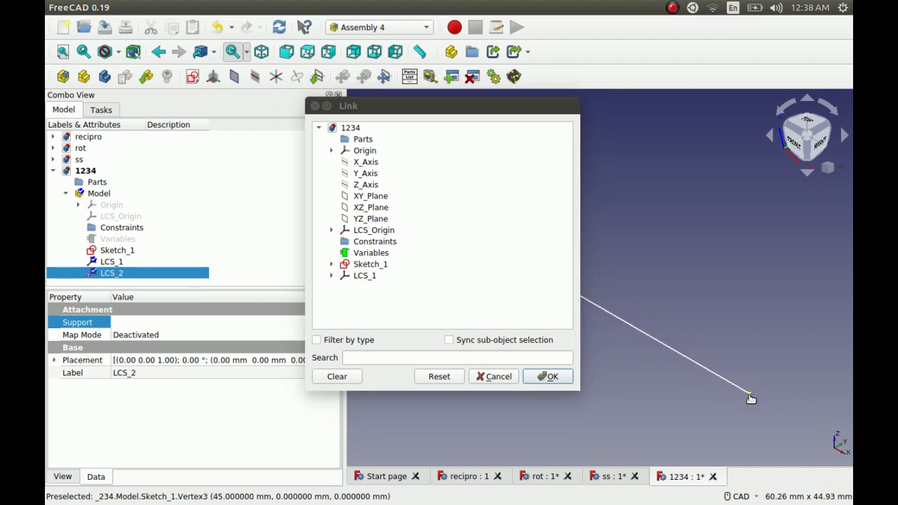
pyautogui.click(549, 379)
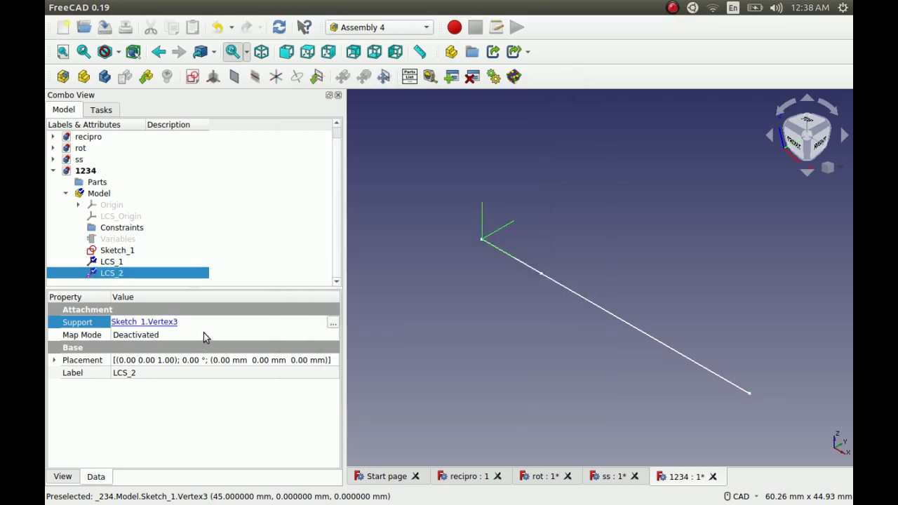
# Step: Attach LCS_2 with Edge2 of Sketch_1 as the second reference in Align O-X-Y mode, and close the report view
pyautogui.click(248, 336)
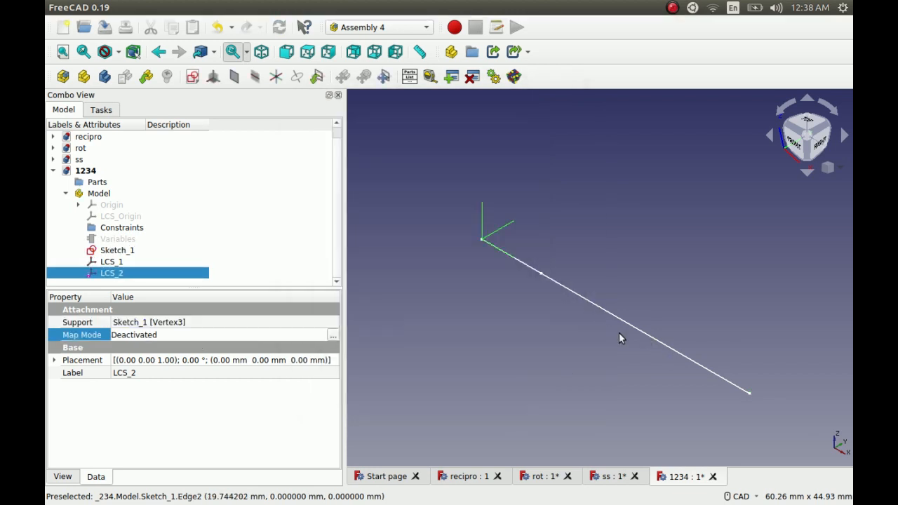
pyautogui.click(331, 337)
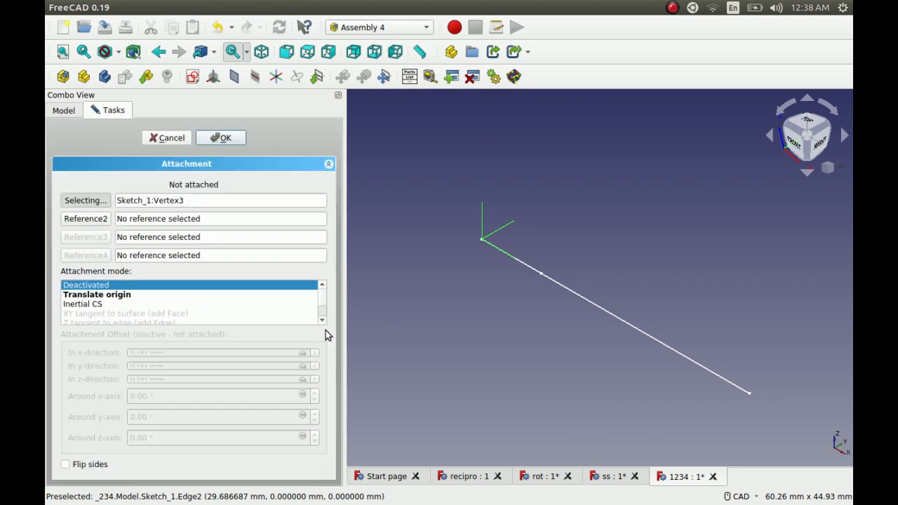
pyautogui.click(77, 219)
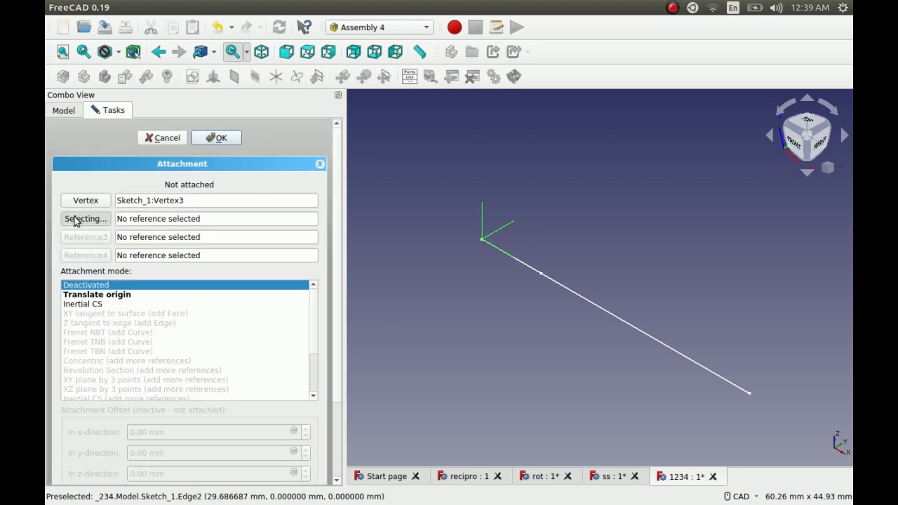
pyautogui.click(674, 351)
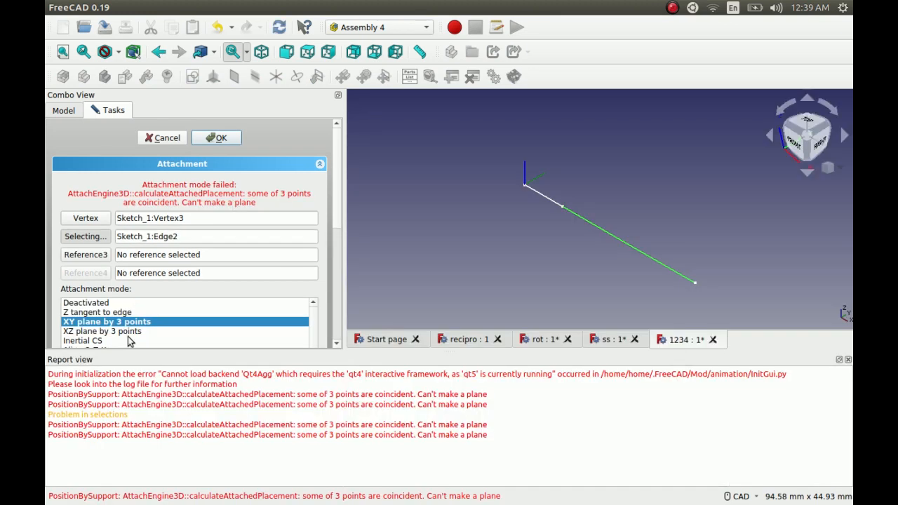
pyautogui.scroll(-2, 130, 337)
pyautogui.click(102, 314)
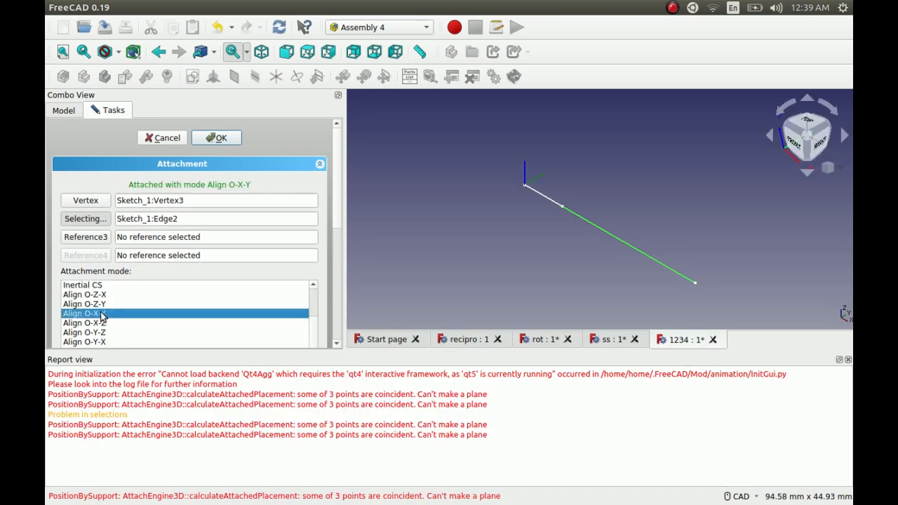
pyautogui.click(848, 360)
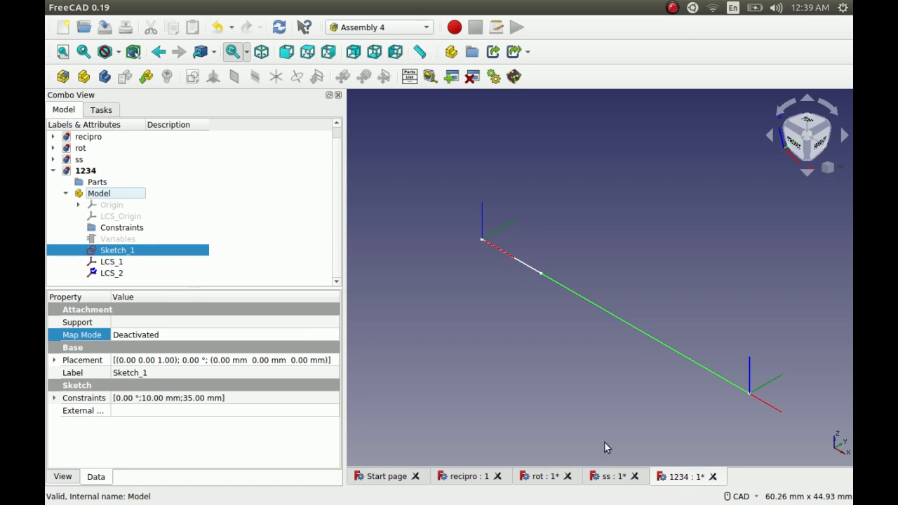
# Step: Create a local coordinate system named LCS_1 in the Body of the recipro document, and save that document
pyautogui.click(543, 478)
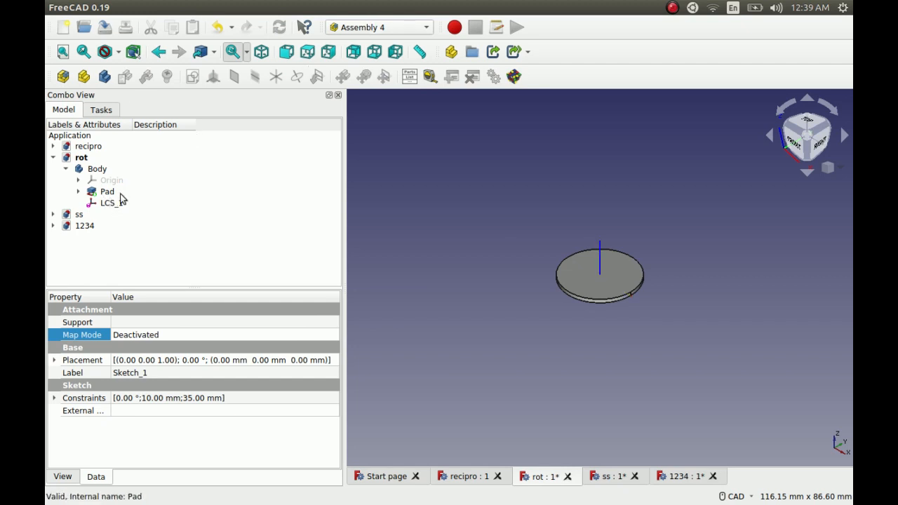
pyautogui.click(469, 478)
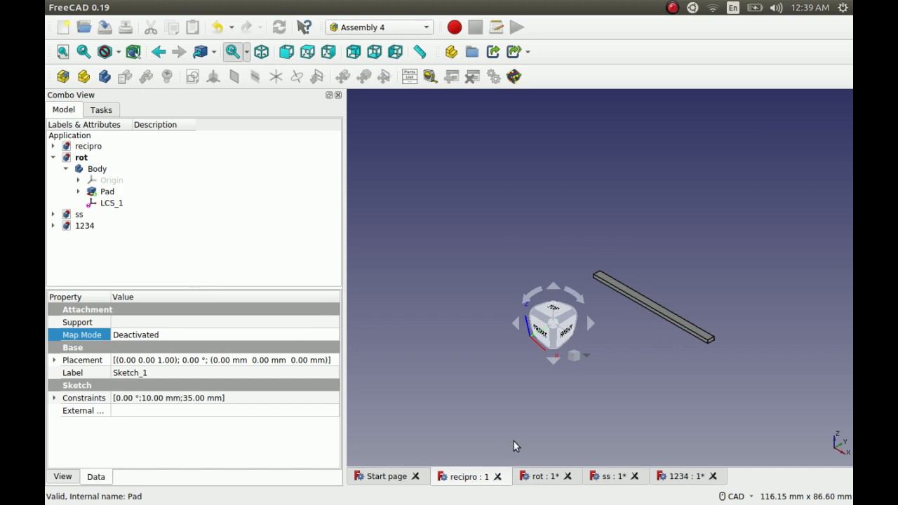
pyautogui.scroll(2, 663, 324)
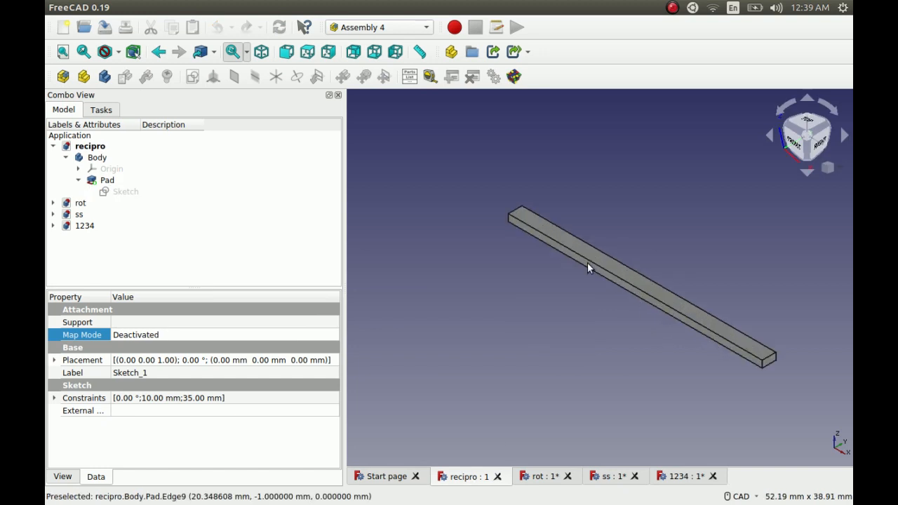
pyautogui.click(98, 158)
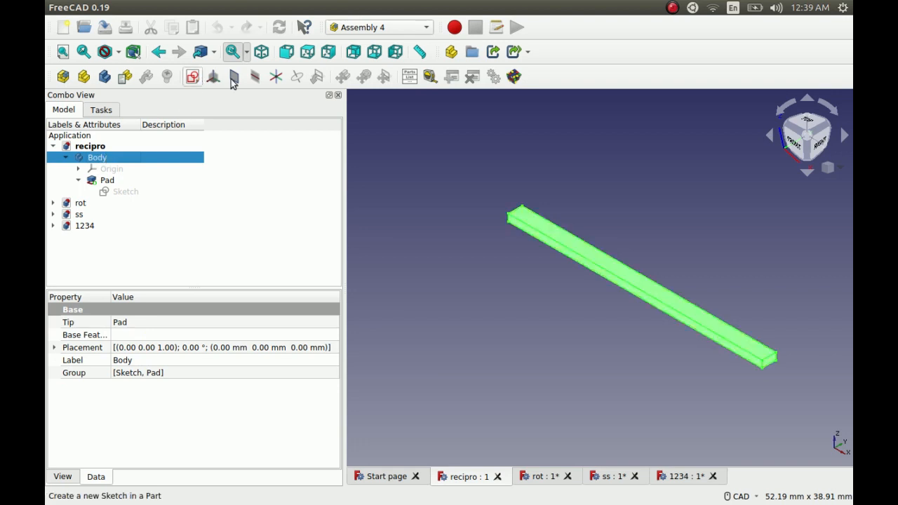
pyautogui.click(214, 79)
pyautogui.click(522, 267)
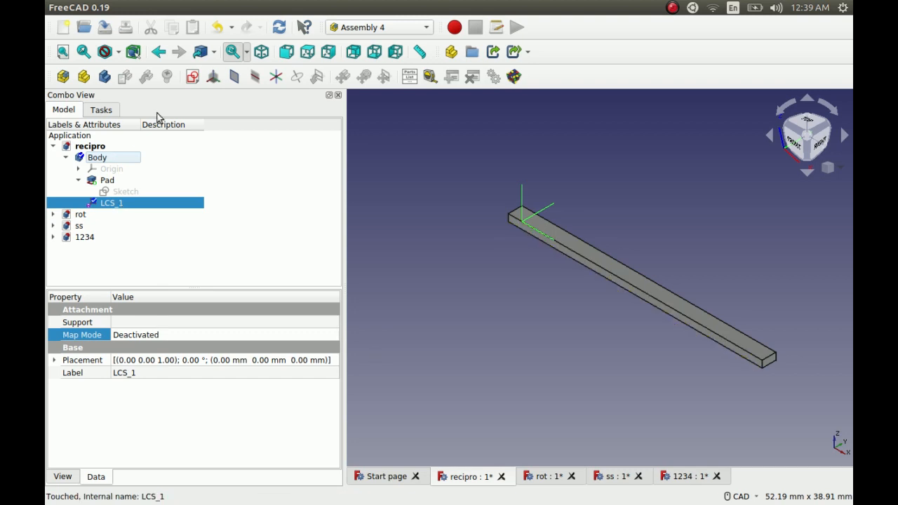
pyautogui.click(105, 27)
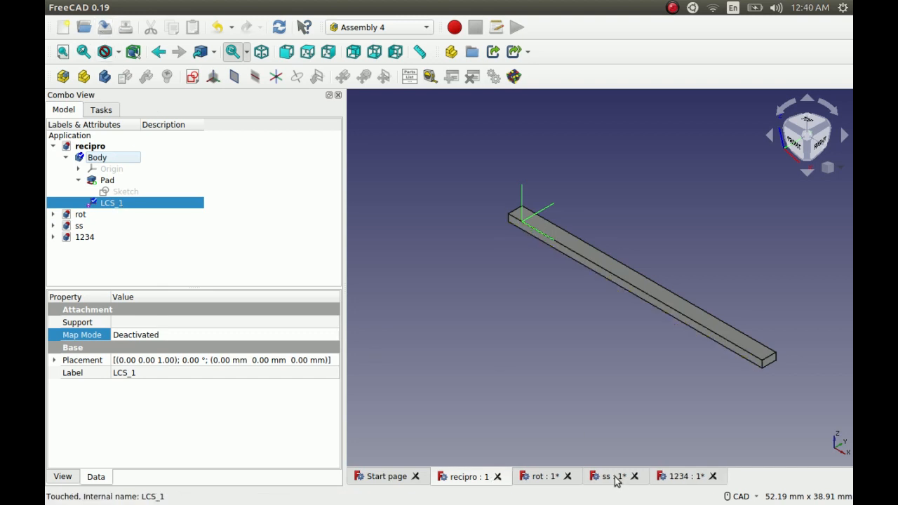
# Step: Insert the Body of the rot document into the 1234 assembly as a linked part named rot_Body
pyautogui.click(673, 477)
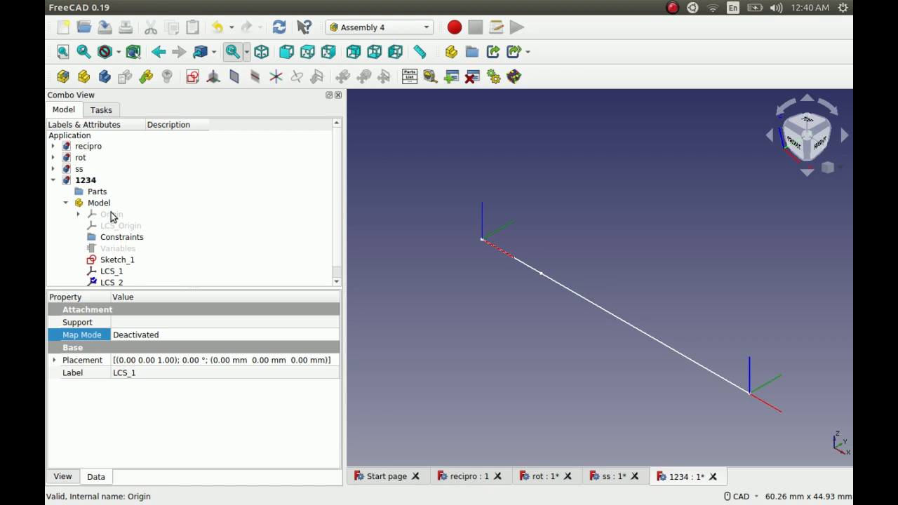
pyautogui.click(147, 77)
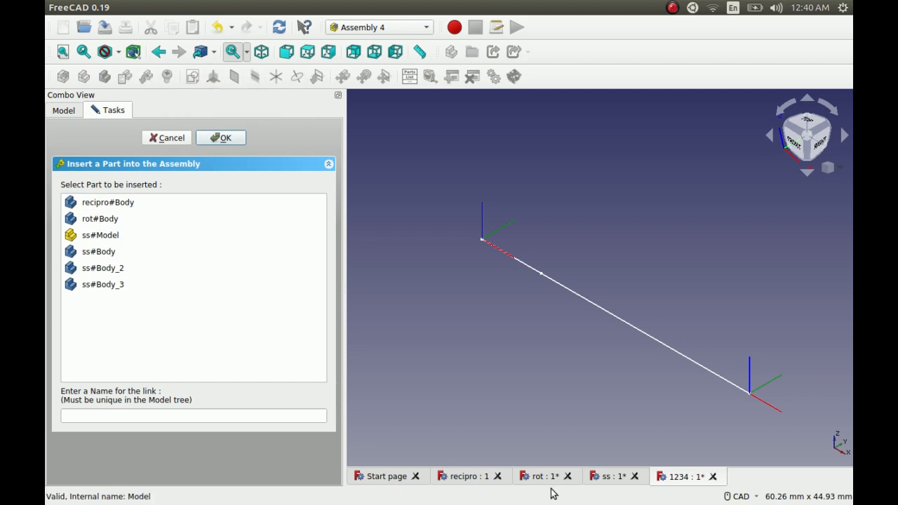
pyautogui.click(89, 221)
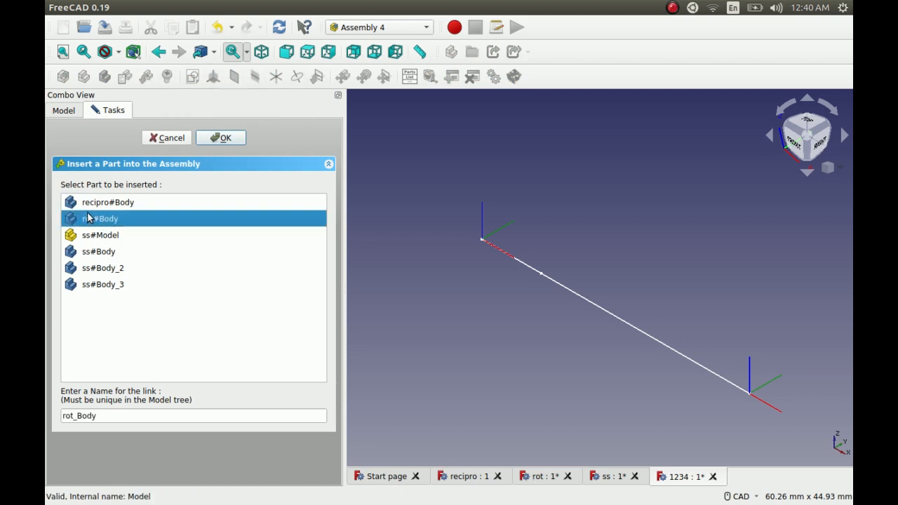
pyautogui.click(222, 139)
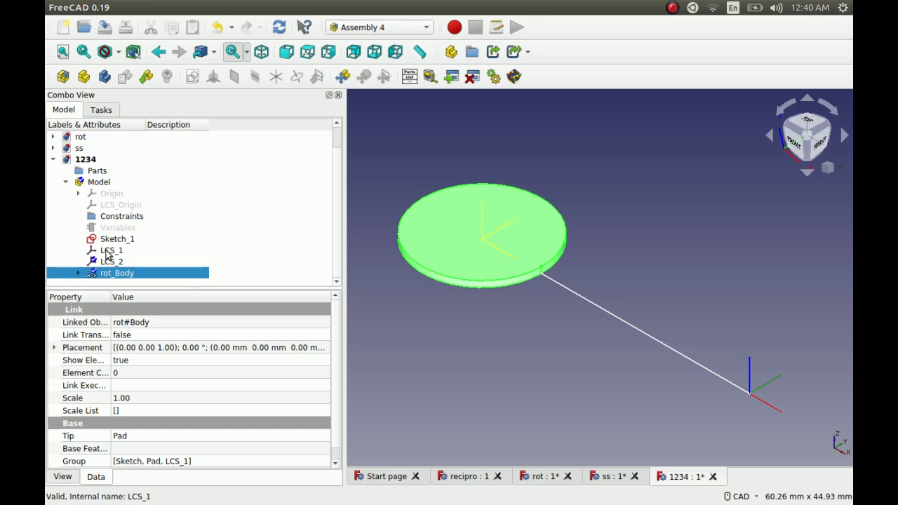
# Step: Attach LCS_1 of rot_Body to LCS_1 of the Parent Assembly, and close the report view
pyautogui.click(78, 273)
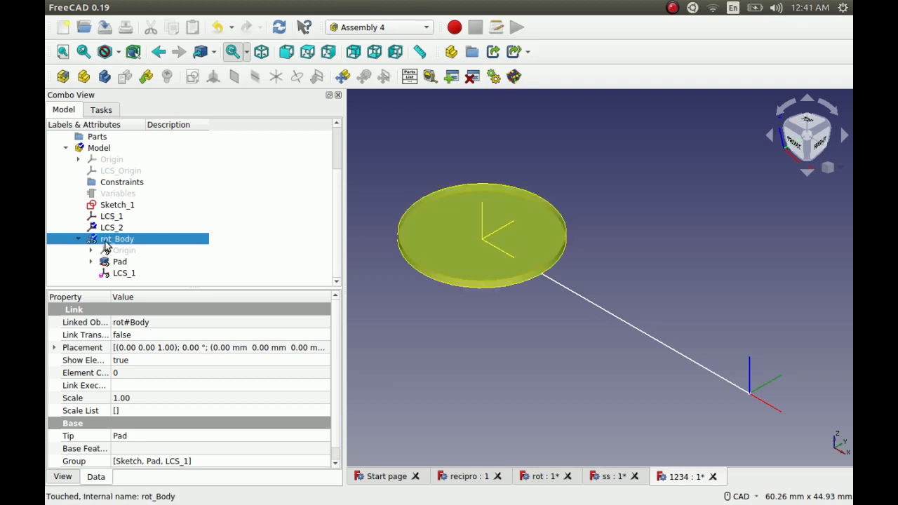
pyautogui.click(343, 78)
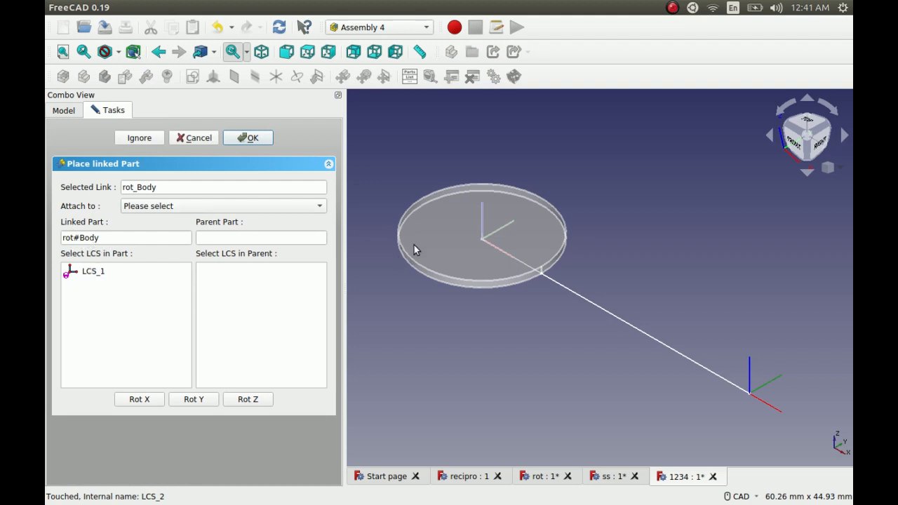
pyautogui.click(318, 206)
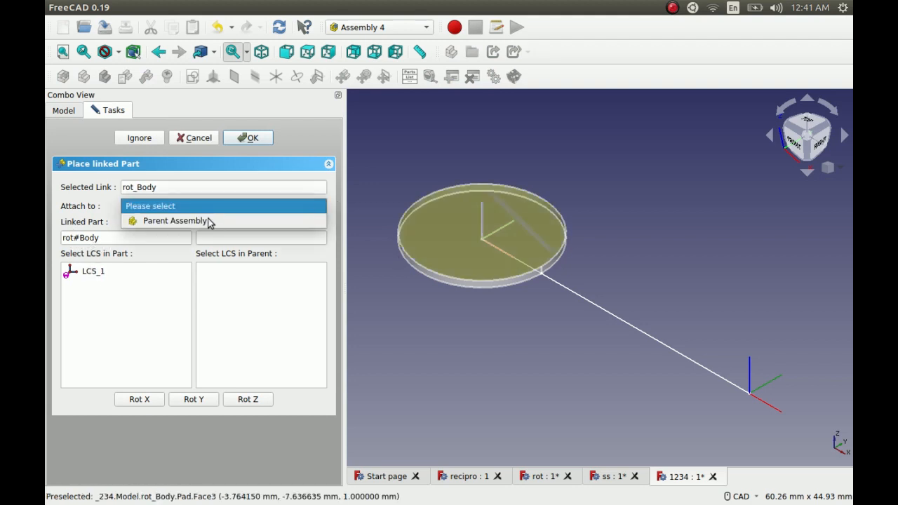
pyautogui.click(196, 222)
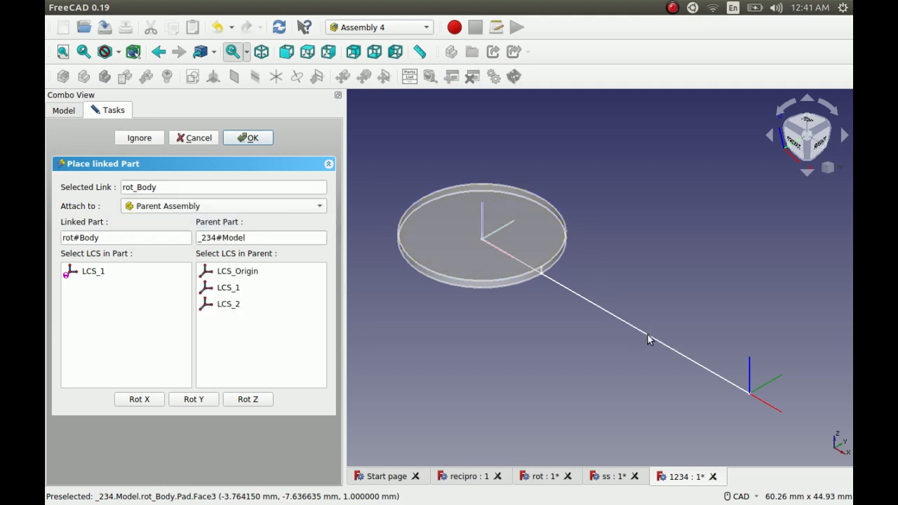
pyautogui.click(101, 272)
pyautogui.click(221, 290)
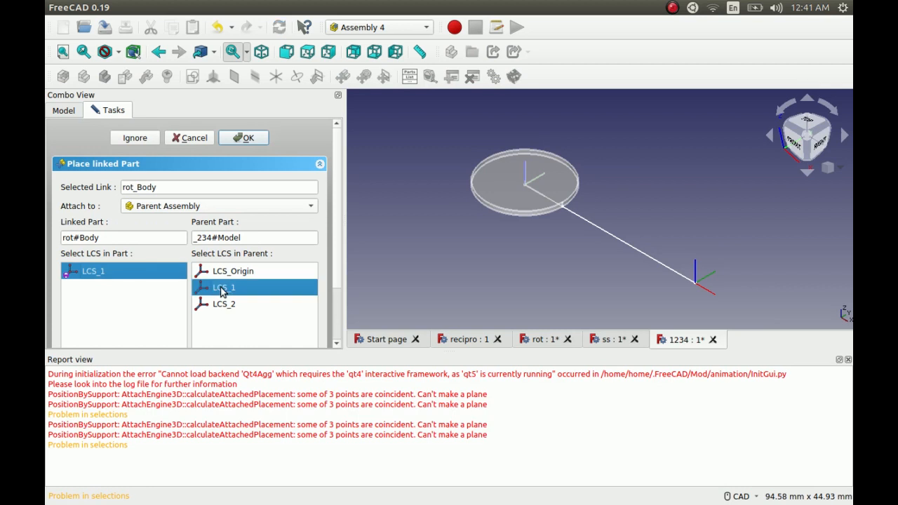
pyautogui.click(850, 361)
pyautogui.click(250, 138)
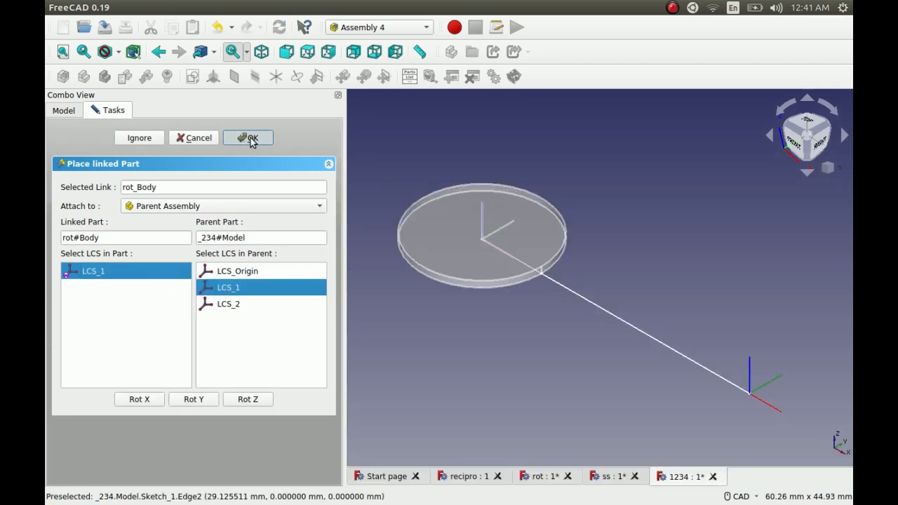
pyautogui.click(126, 240)
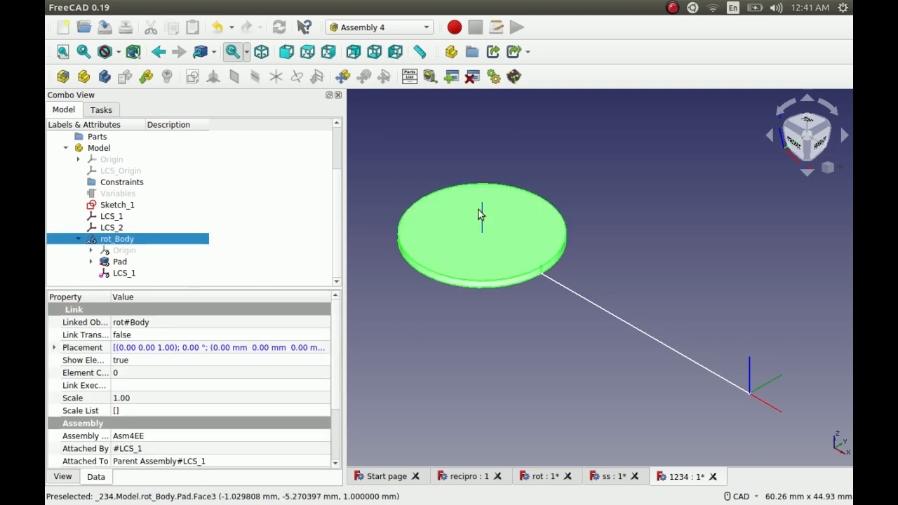
pyautogui.click(110, 216)
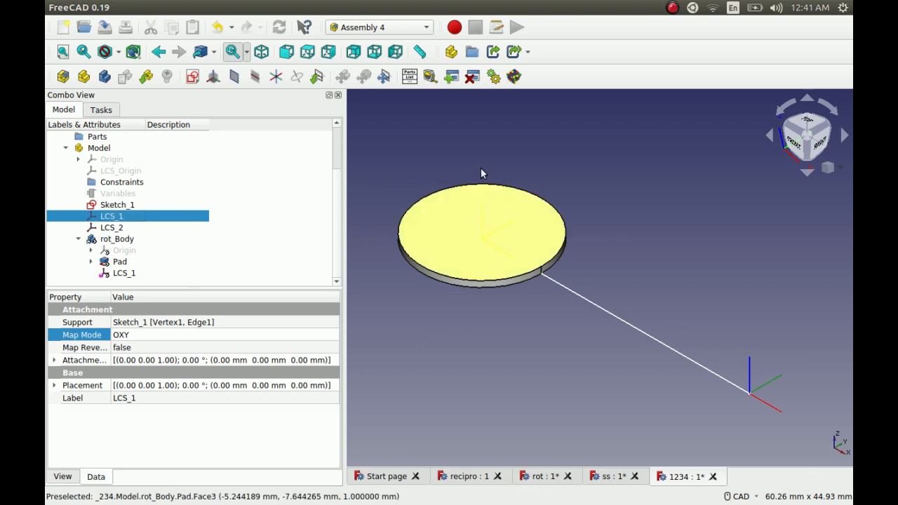
# Step: Animate the assembly with the variable rot over a range from 0 to 10 in steps of 1
pyautogui.click(494, 76)
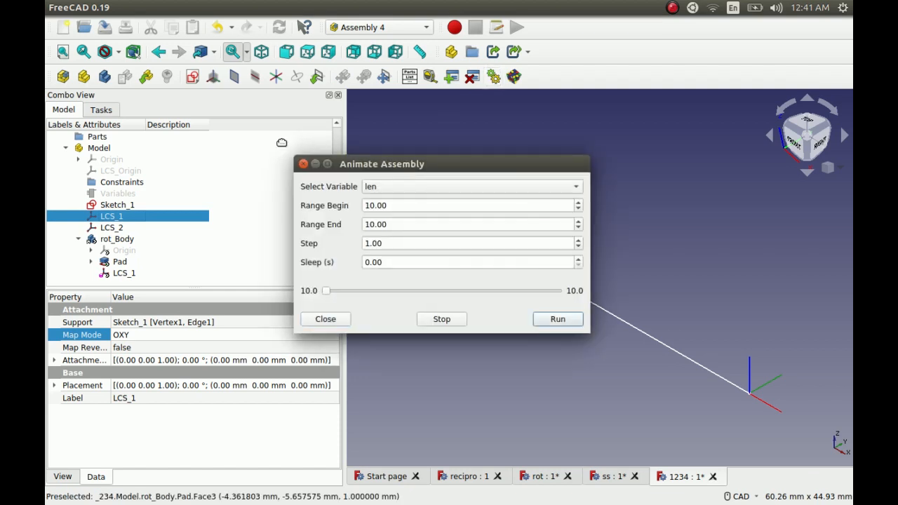
pyautogui.click(438, 163)
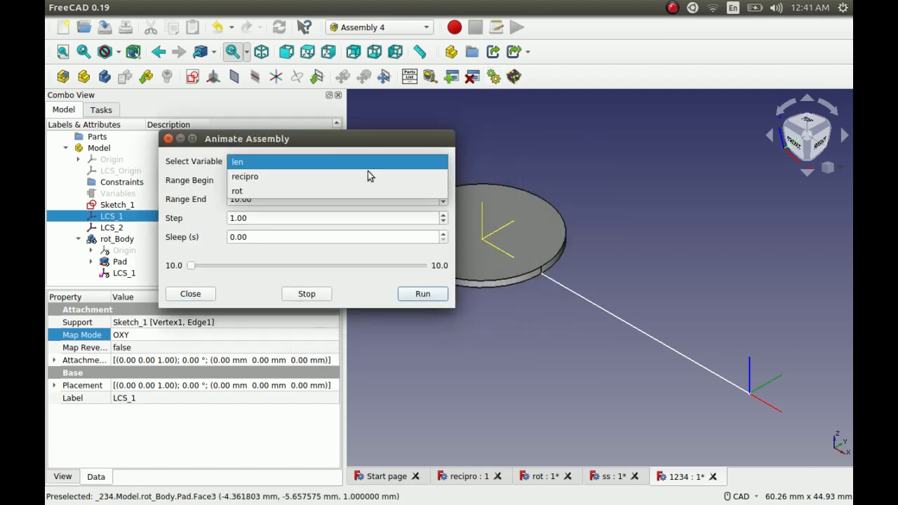
pyautogui.click(294, 195)
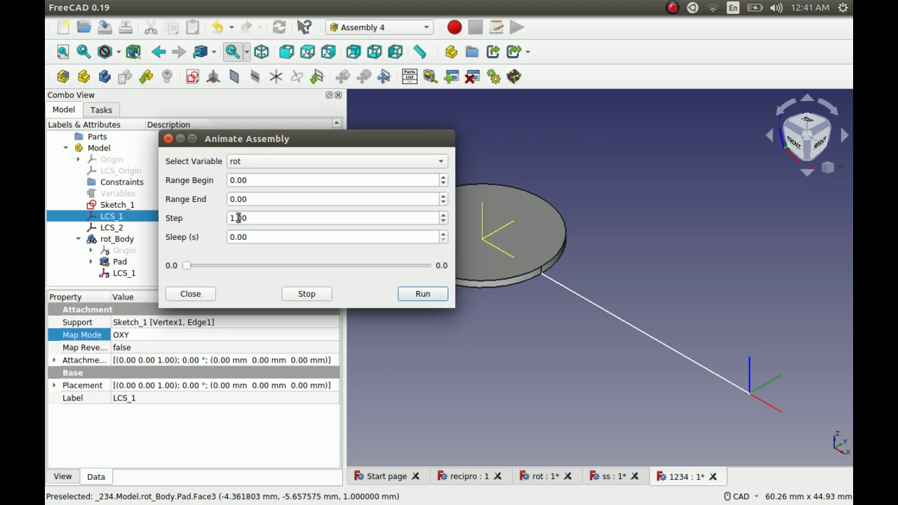
pyautogui.click(231, 200)
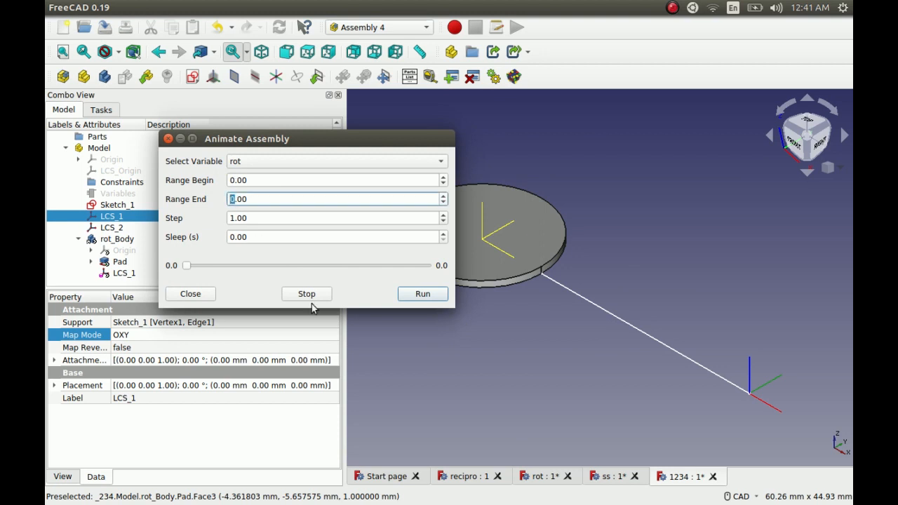
pyautogui.write('10')
pyautogui.click(426, 296)
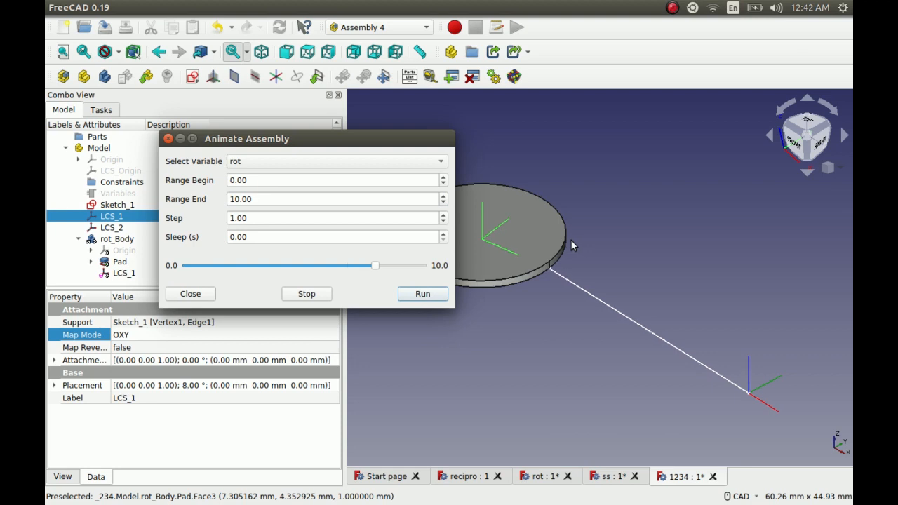
# Step: Run the rot animation again, stop it and close the Animate Assembly dialog
pyautogui.click(424, 294)
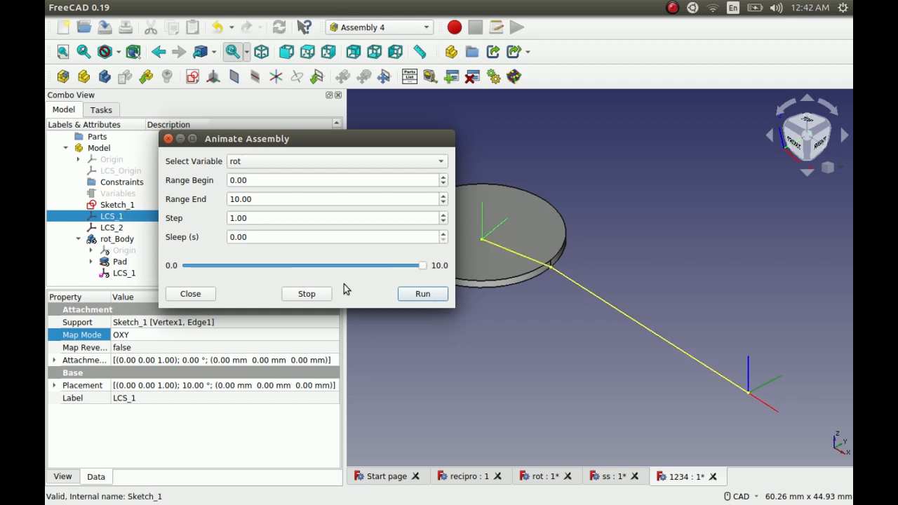
pyautogui.click(294, 296)
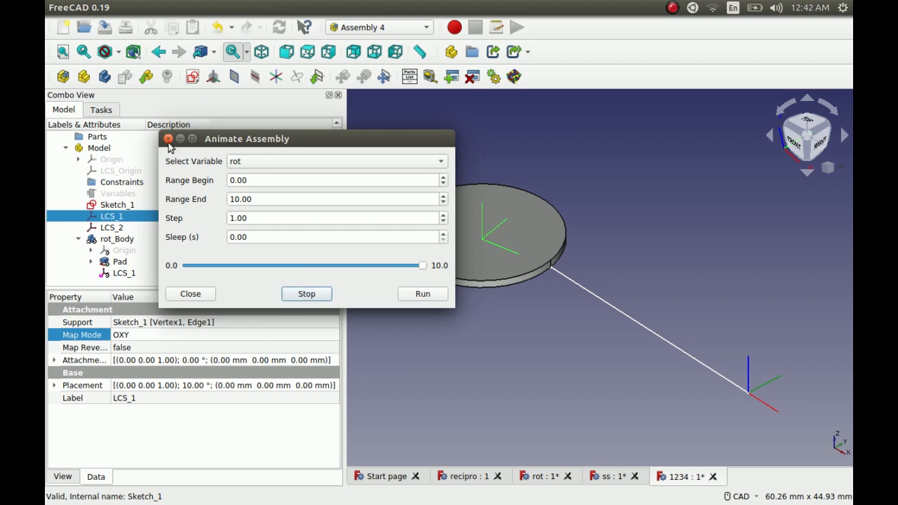
pyautogui.click(168, 139)
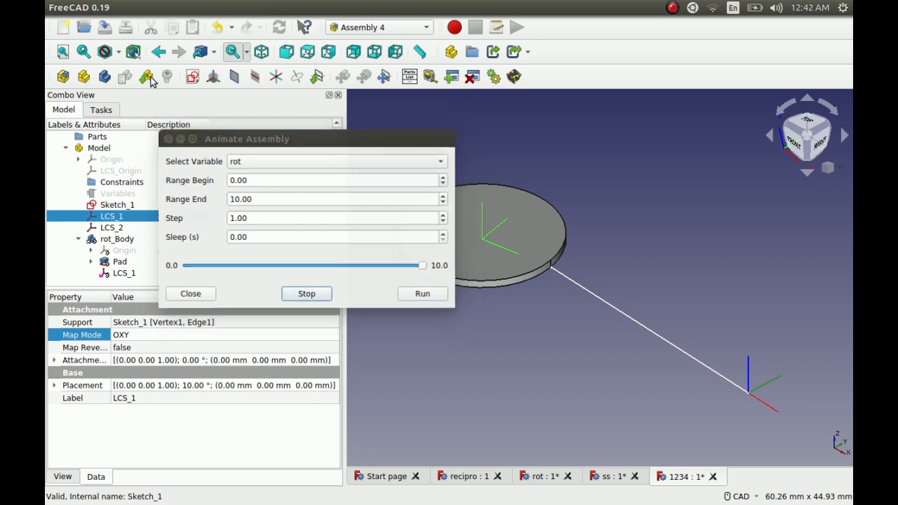
# Step: Insert the Body of the recipro document into the assembly as a linked part named recipro_Body
pyautogui.click(147, 77)
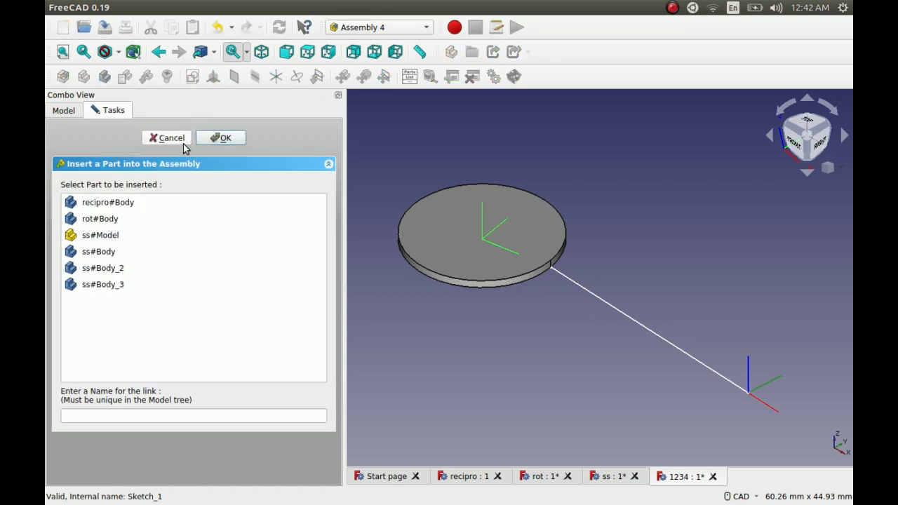
pyautogui.click(126, 205)
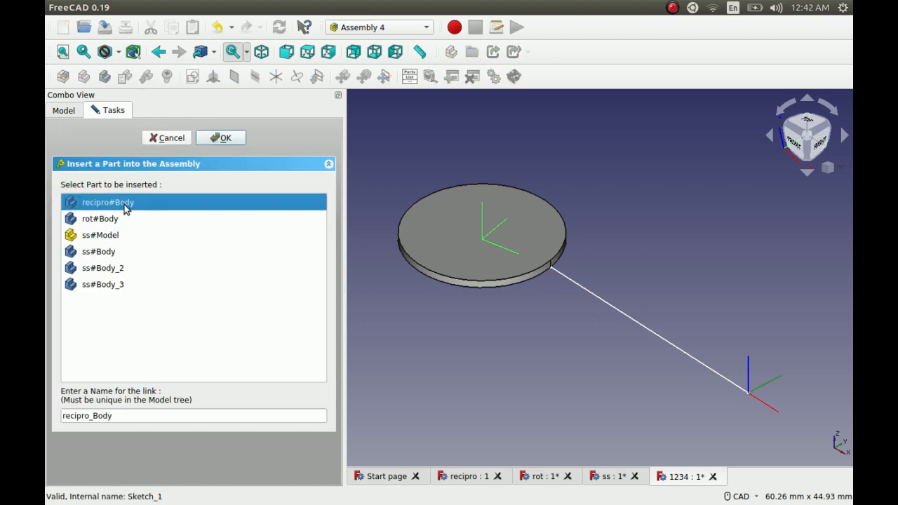
pyautogui.click(222, 138)
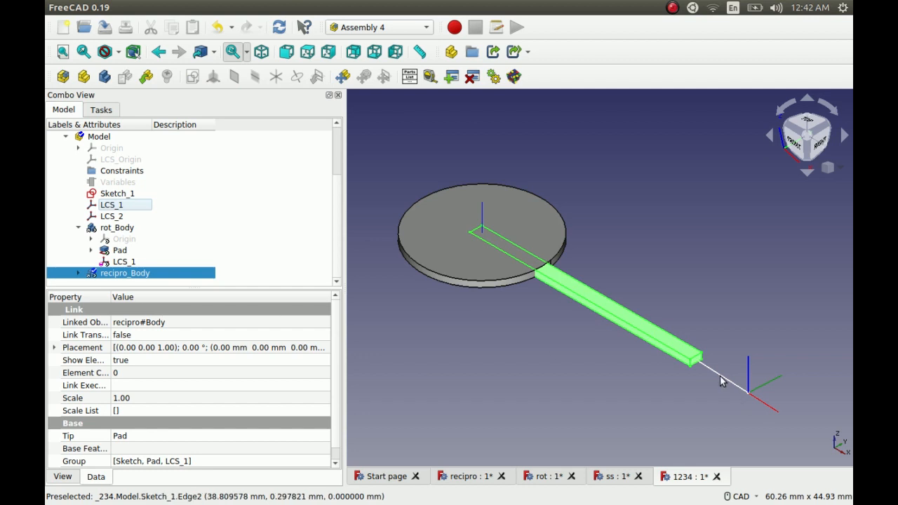
# Step: Match LCS_1 of recipro_Body to LCS_2 of the Parent Assembly, and close the report view
pyautogui.click(342, 77)
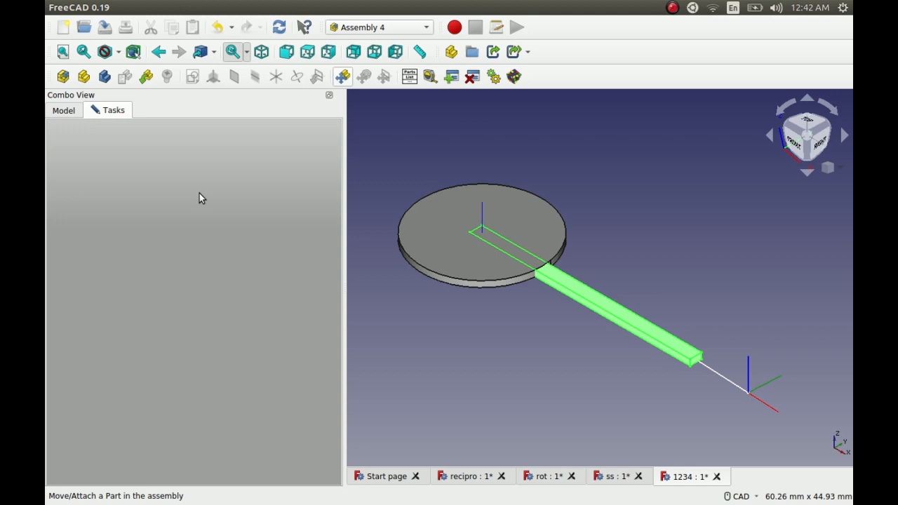
pyautogui.click(294, 207)
pyautogui.click(200, 219)
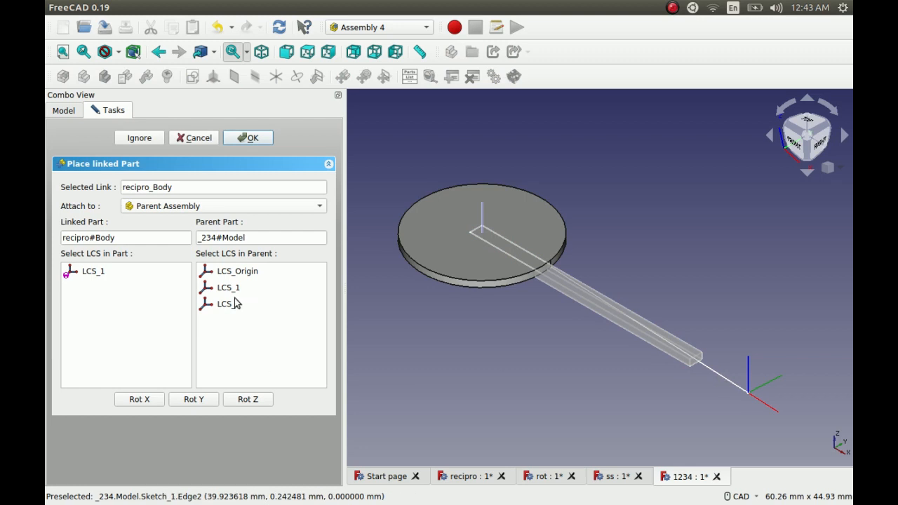
pyautogui.click(235, 303)
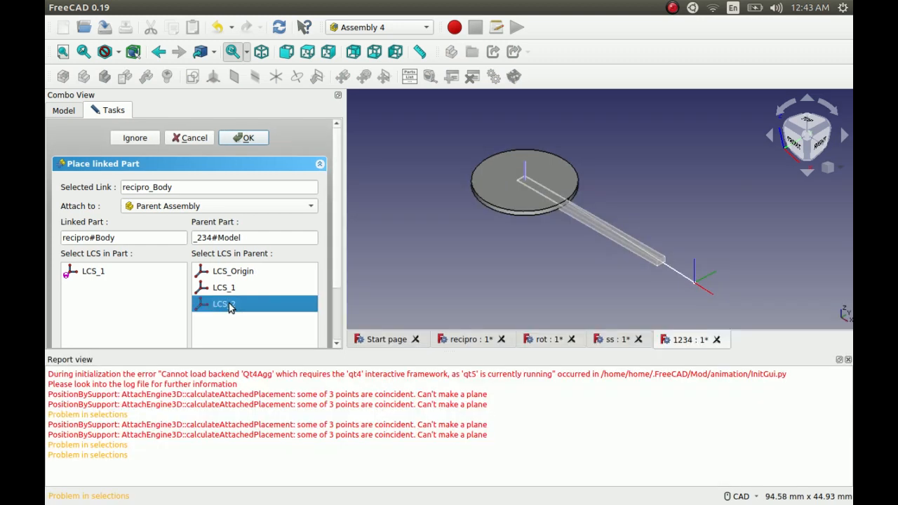
pyautogui.click(103, 275)
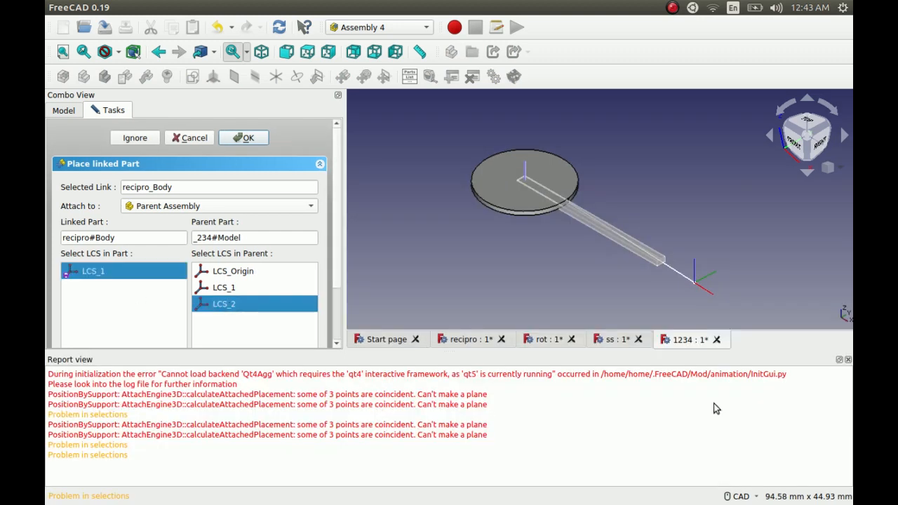
pyautogui.click(849, 360)
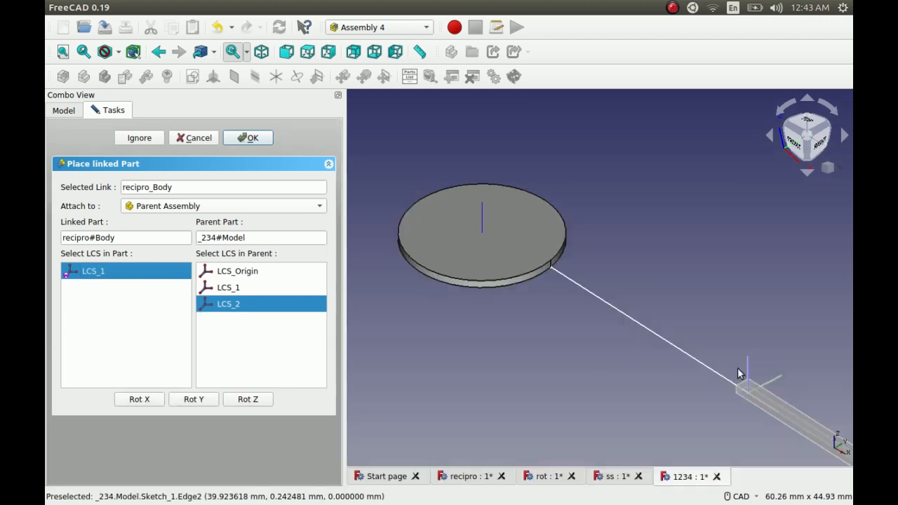
# Step: Rotate recipro_Body twice about Z to point towards the disk, compare with the ss document, and confirm the placement in 1234
pyautogui.click(239, 406)
pyautogui.click(239, 406)
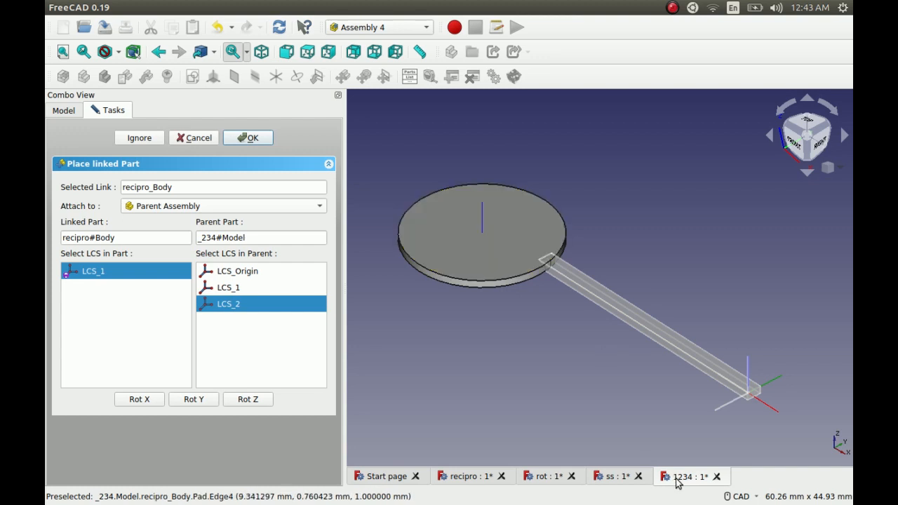
pyautogui.click(628, 476)
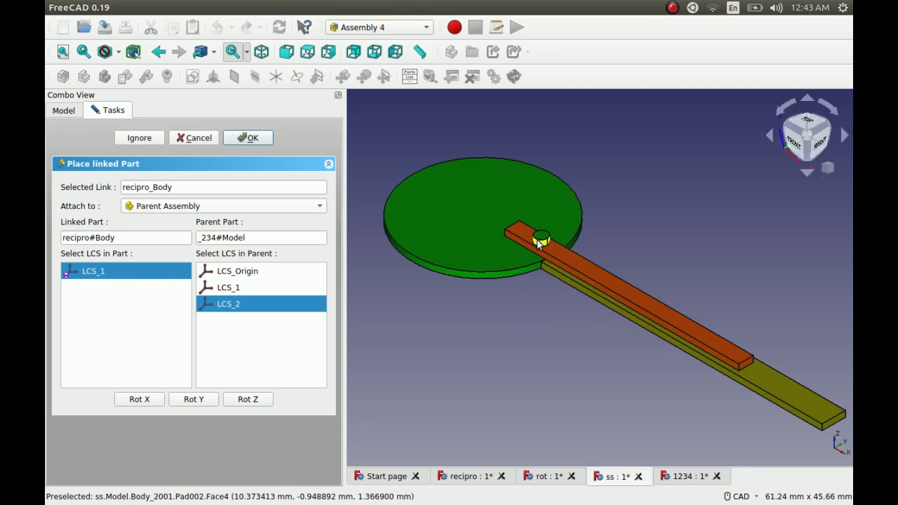
pyautogui.click(688, 477)
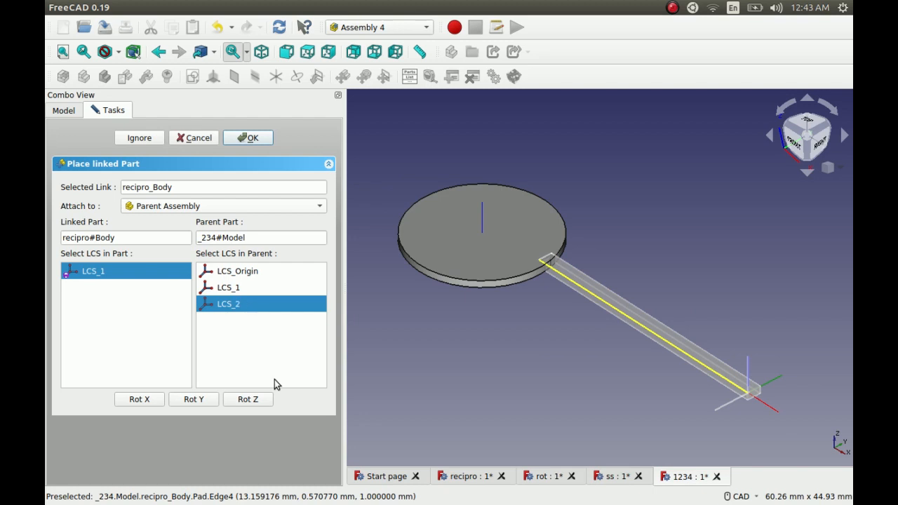
pyautogui.click(246, 137)
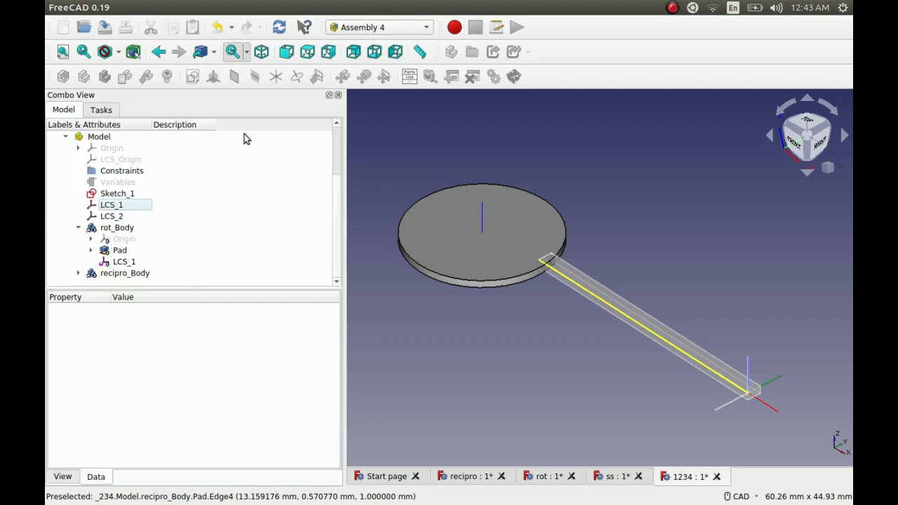
pyautogui.click(576, 292)
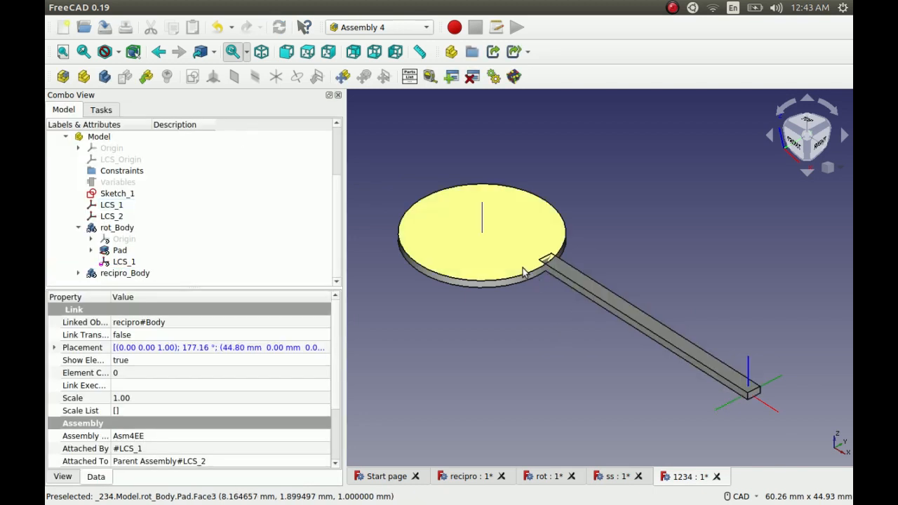
# Step: Open Animate Assembly, move its dialog clear of the model, and choose rot as the variable to animate
pyautogui.click(495, 77)
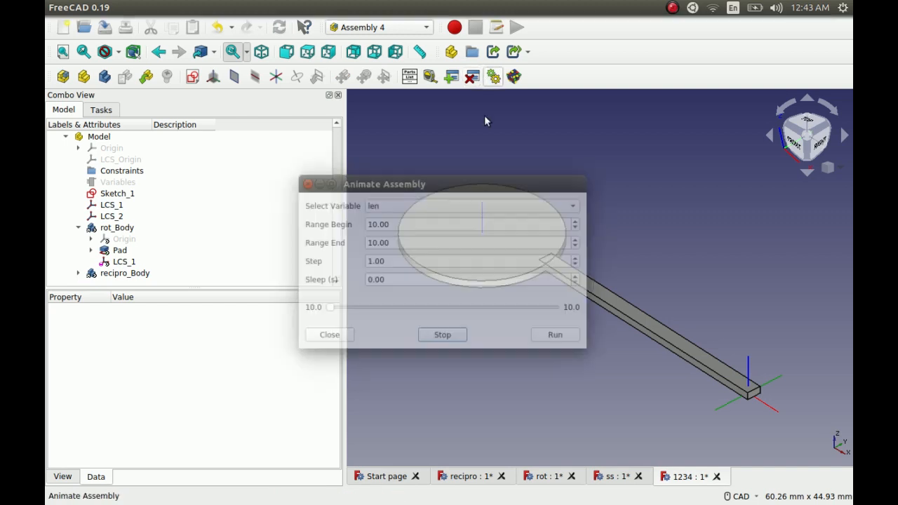
pyautogui.moveTo(454, 184); pyautogui.dragTo(265, 198)
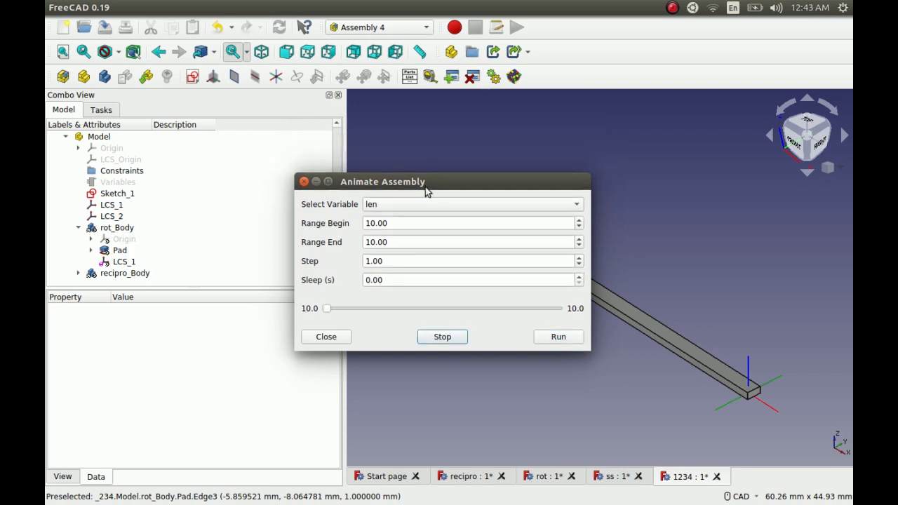
pyautogui.moveTo(427, 180); pyautogui.dragTo(116, 144)
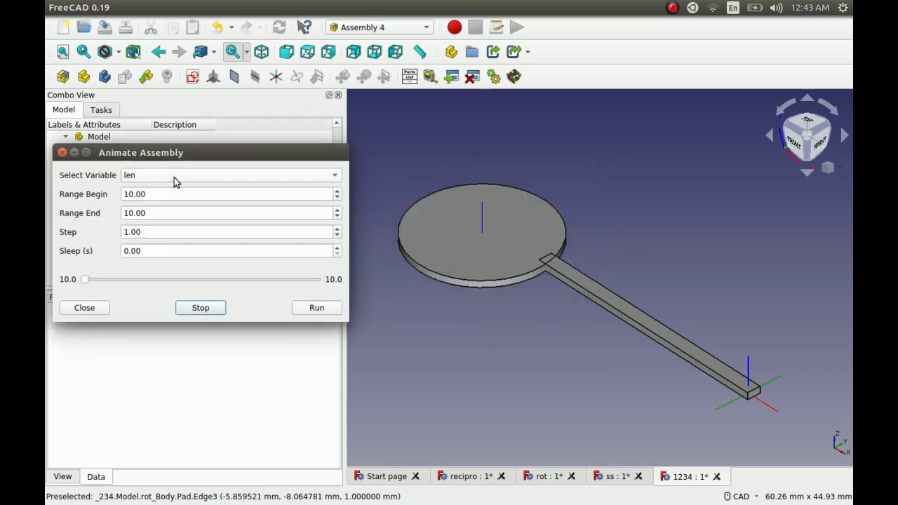
pyautogui.click(175, 176)
pyautogui.click(165, 208)
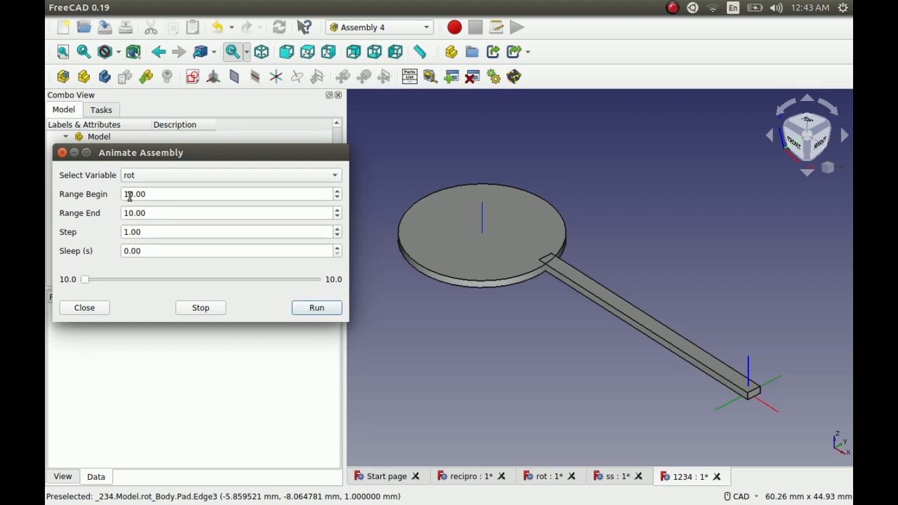
# Step: Set the rot animation range from 1 to 100 with a step of 10
pyautogui.click(130, 194)
pyautogui.press('BackSpace')
pyautogui.click(134, 213)
pyautogui.write('0')
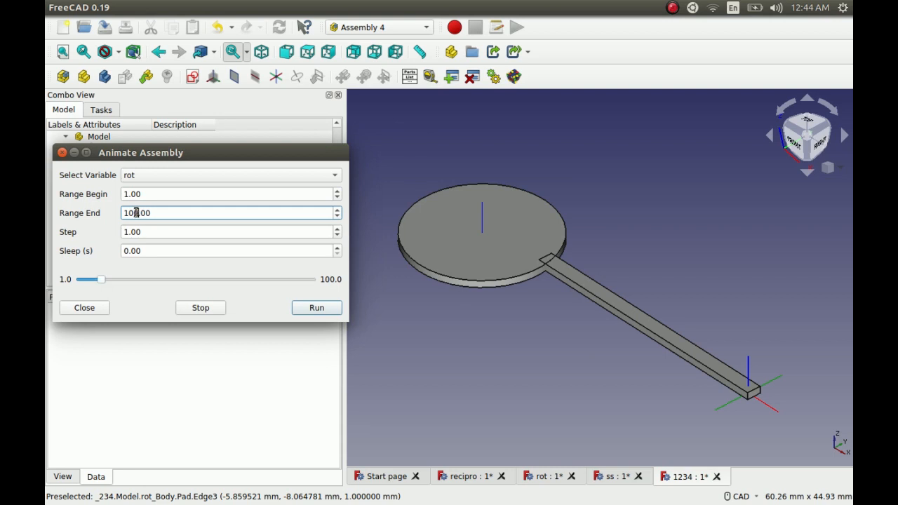
pyautogui.click(127, 231)
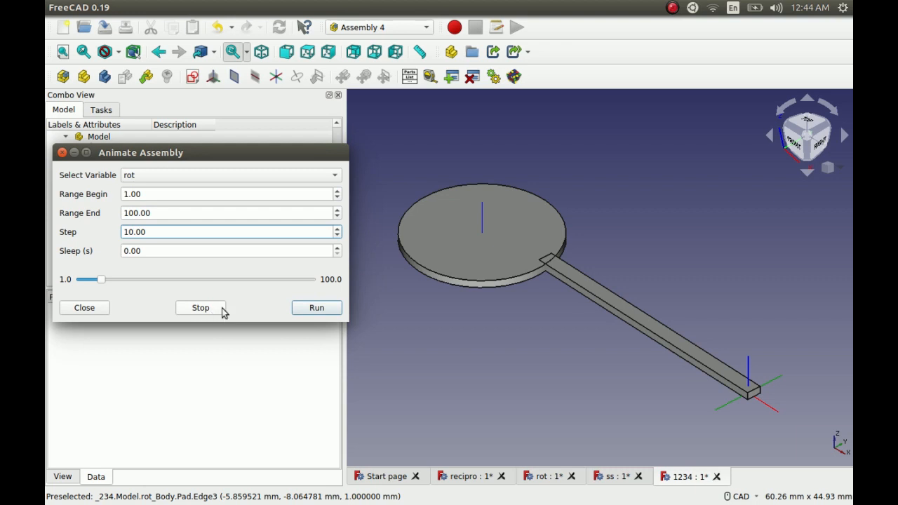
# Step: Run the rot animation with both linked parts, close the Animate Assembly dialog, and show the ss document for comparison
pyautogui.click(315, 309)
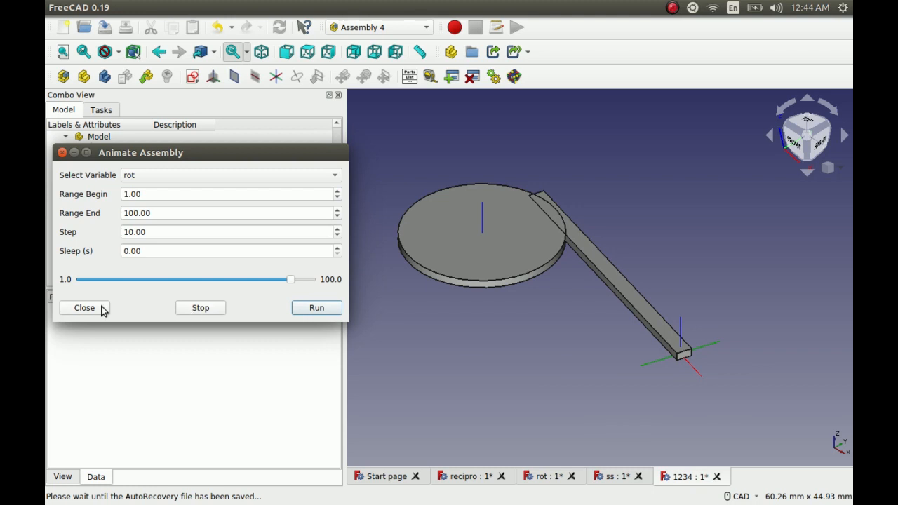
pyautogui.click(62, 152)
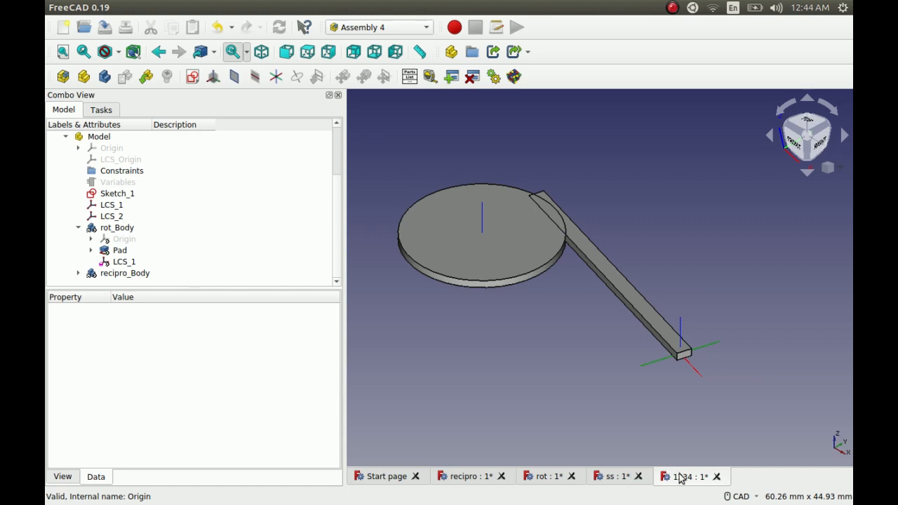
pyautogui.click(614, 479)
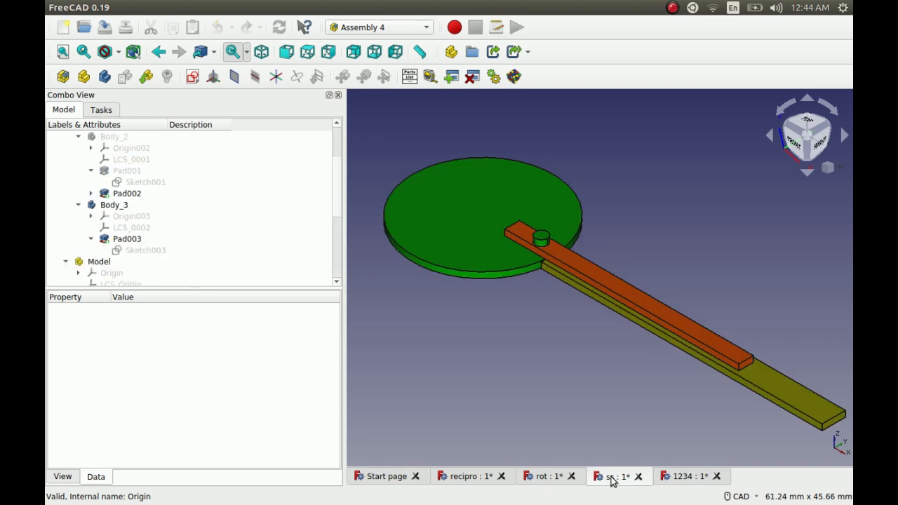